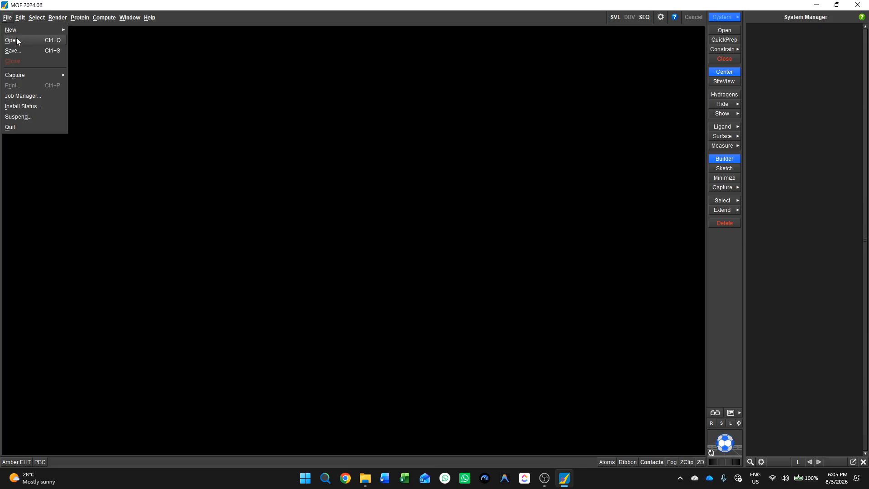
Browse to the Workshop folder on the OneDrive desktop and make it the current working folder.
{"action": "left_click", "coordinate": [16, 40]}
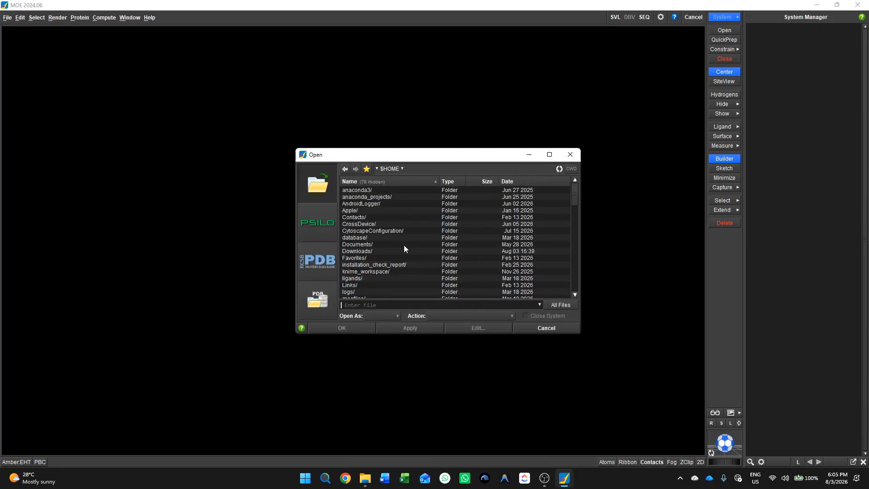
{"action": "left_click_drag", "start_coordinate": [416, 158], "coordinate": [370, 162]}
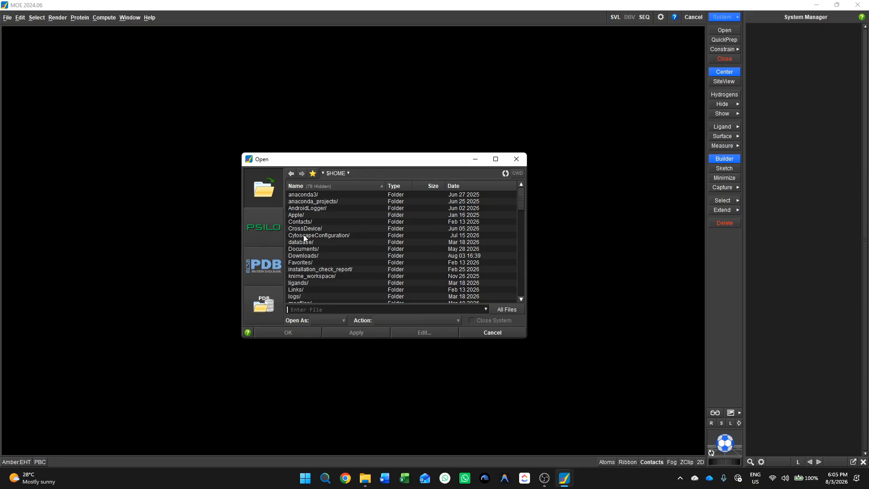
{"action": "scroll", "coordinate": [316, 252], "scroll_direction": "down", "scroll_amount": 4}
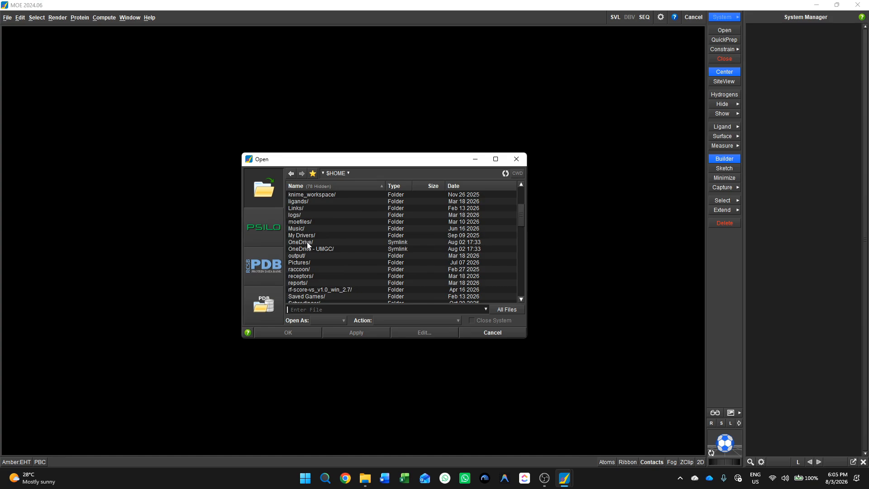
{"action": "double_click", "coordinate": [308, 243]}
{"action": "left_click", "coordinate": [306, 209]}
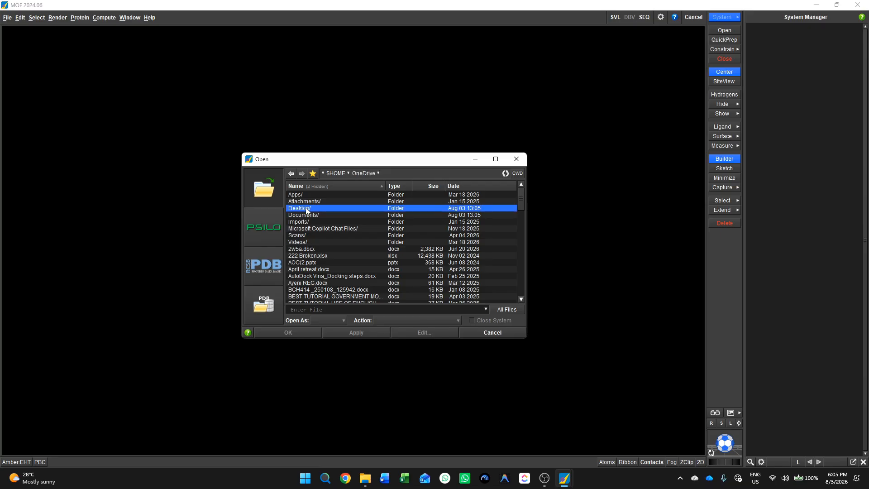
{"action": "double_click", "coordinate": [306, 209]}
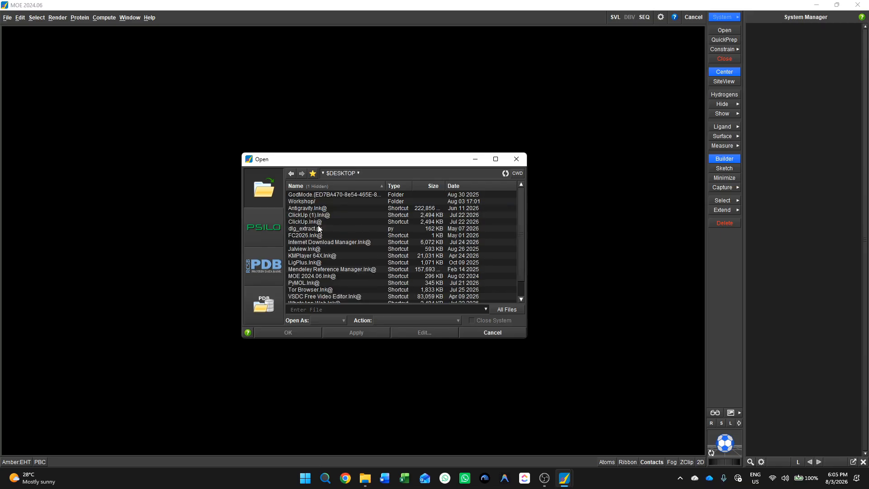
{"action": "double_click", "coordinate": [299, 201]}
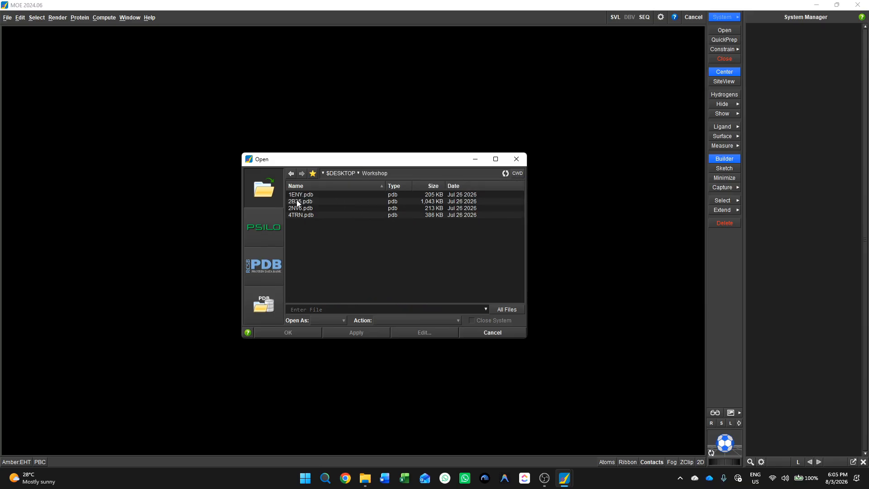
{"action": "left_click", "coordinate": [517, 174]}
{"action": "left_click", "coordinate": [308, 195]}
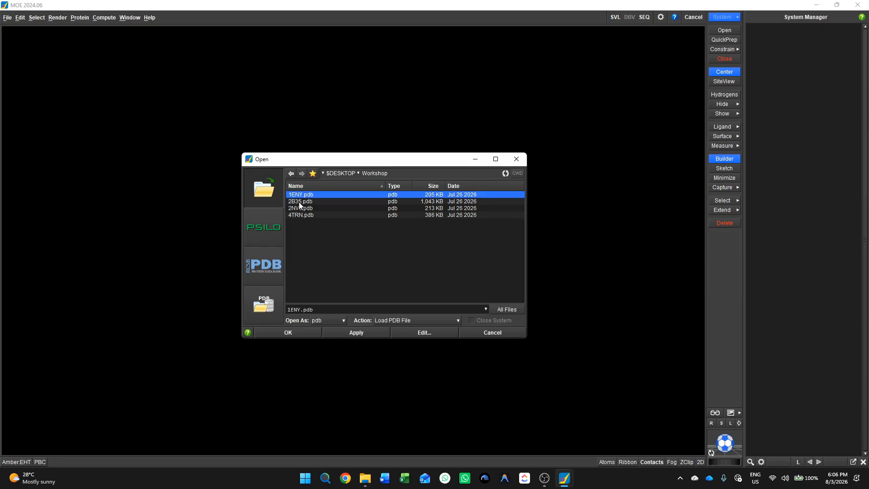
{"action": "left_click", "coordinate": [299, 202], "text": "ctrl"}
{"action": "left_click", "coordinate": [297, 209], "text": "ctrl"}
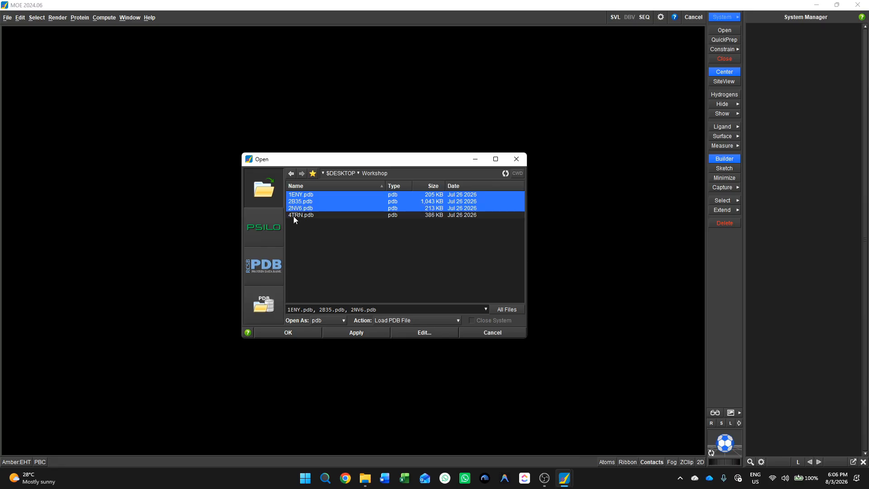
{"action": "left_click", "coordinate": [293, 216], "text": "ctrl"}
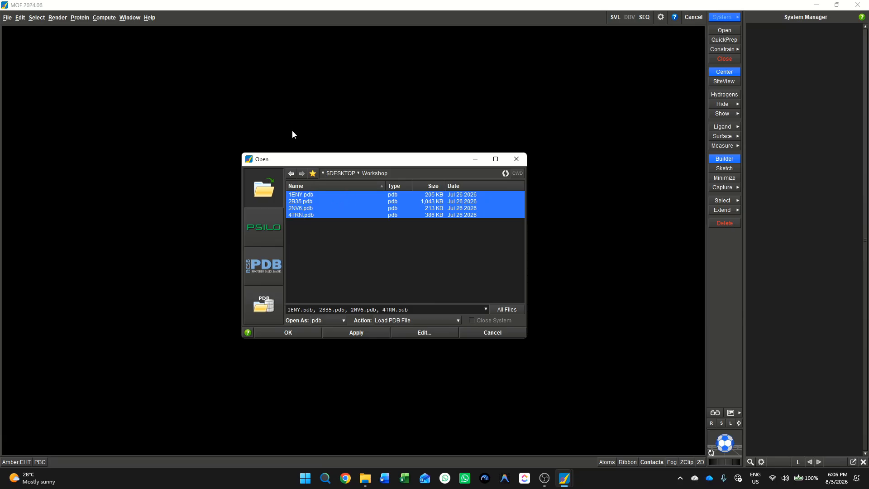
{"action": "left_click", "coordinate": [299, 197]}
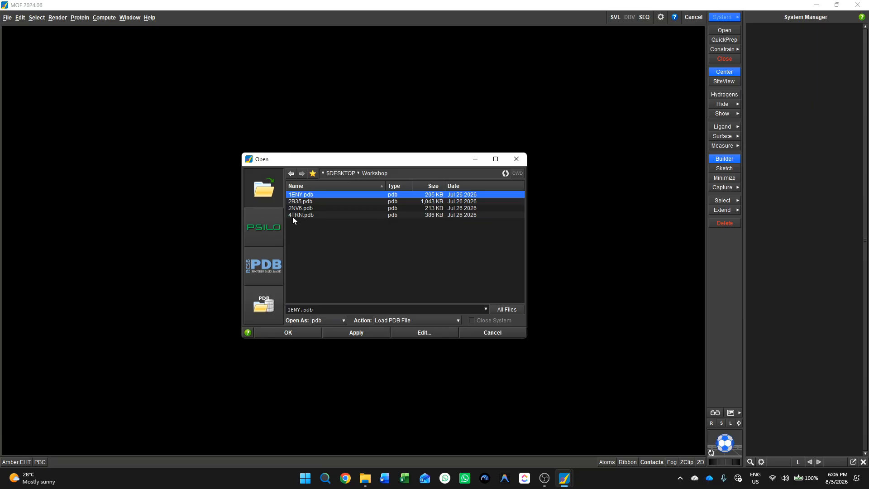
{"action": "left_click", "coordinate": [293, 217], "text": "shift"}
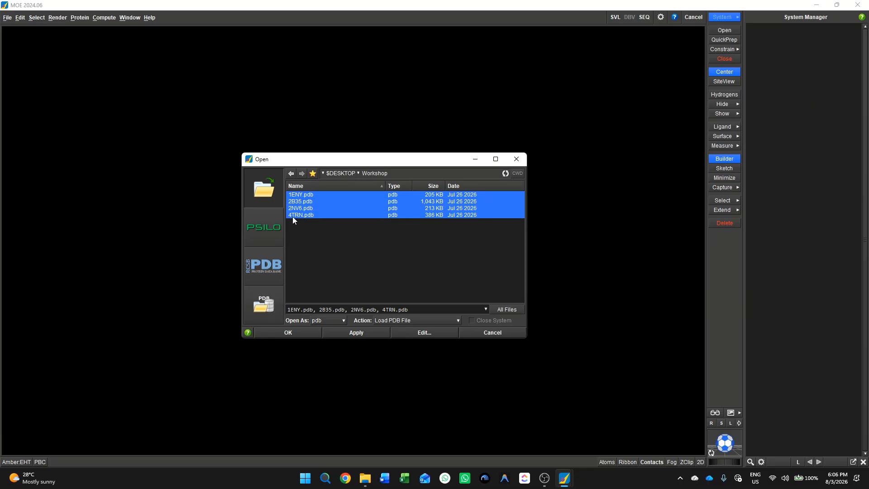
{"action": "left_click", "coordinate": [297, 216]}
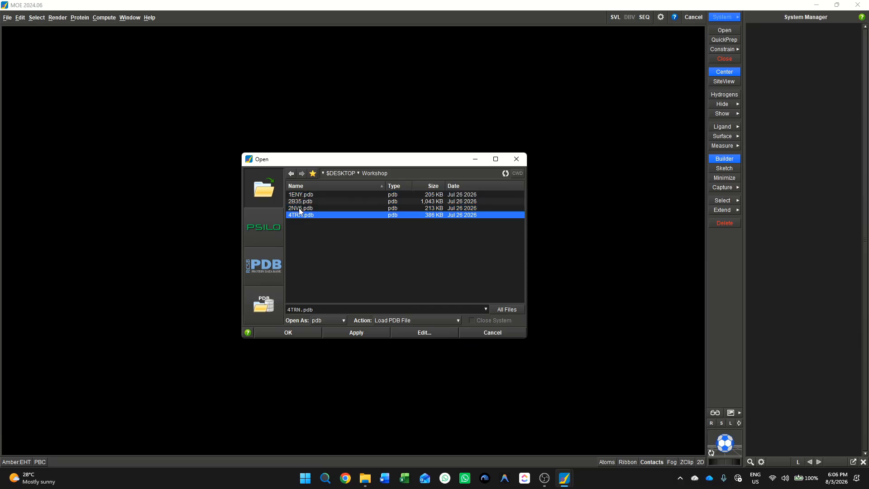
{"action": "left_click", "coordinate": [299, 209]}
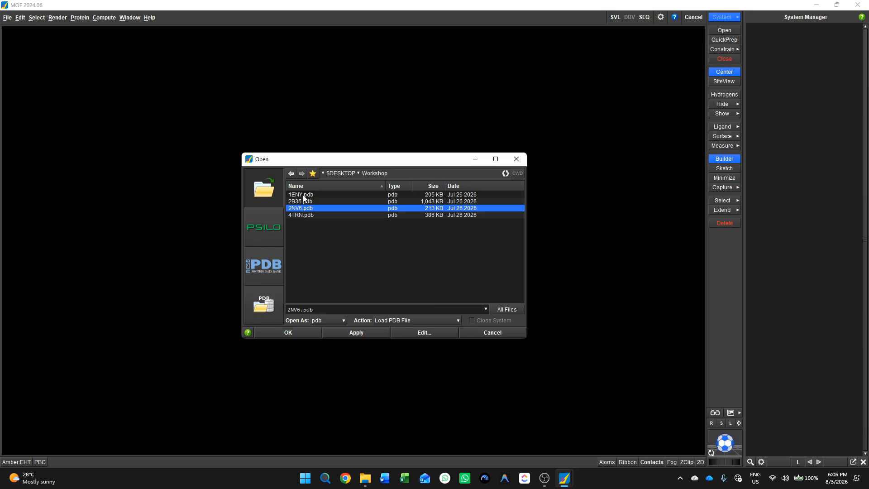
Load 1ENY.pdb, 2B35.pdb, 2NV6.pdb and 4TRN.pdb together, keeping the default PDB load options.
{"action": "left_click", "coordinate": [304, 195]}
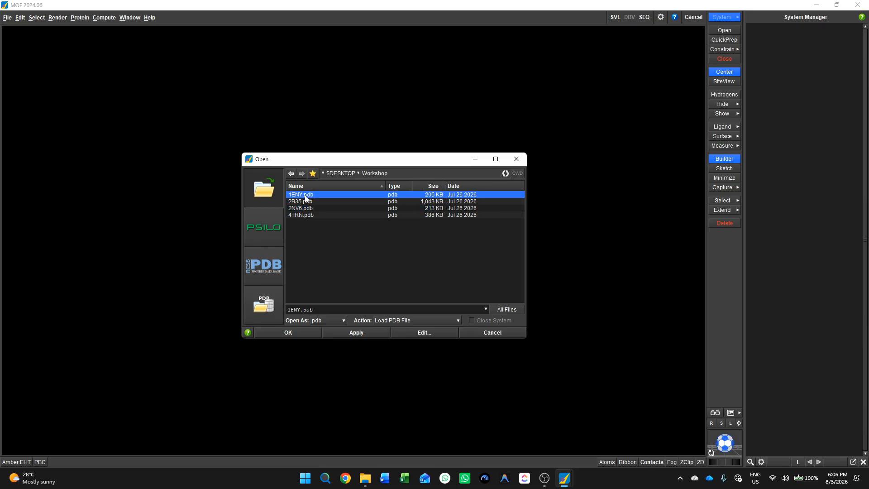
{"action": "left_click", "coordinate": [302, 202], "text": "ctrl"}
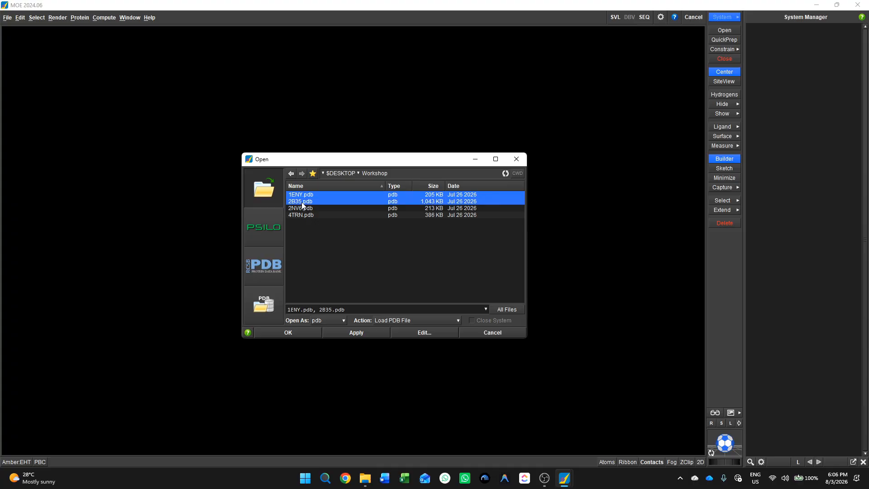
{"action": "left_click", "coordinate": [301, 210], "text": "ctrl"}
{"action": "left_click", "coordinate": [299, 216], "text": "ctrl"}
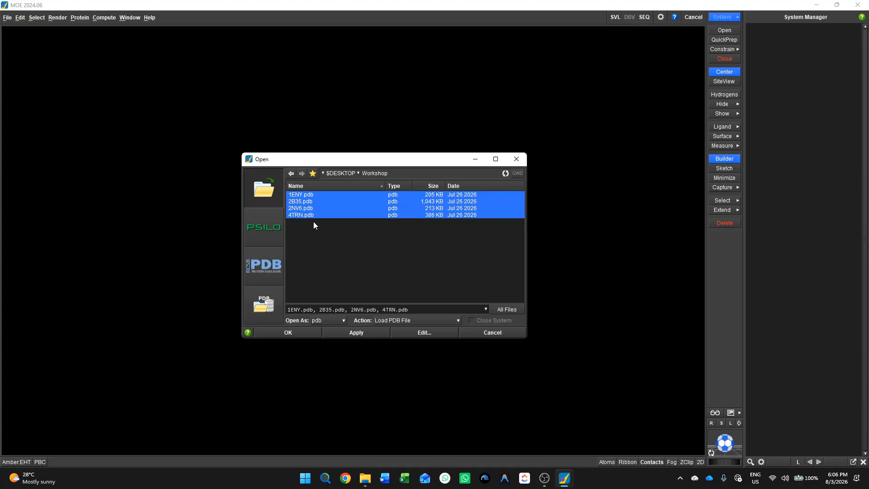
{"action": "left_click", "coordinate": [302, 333]}
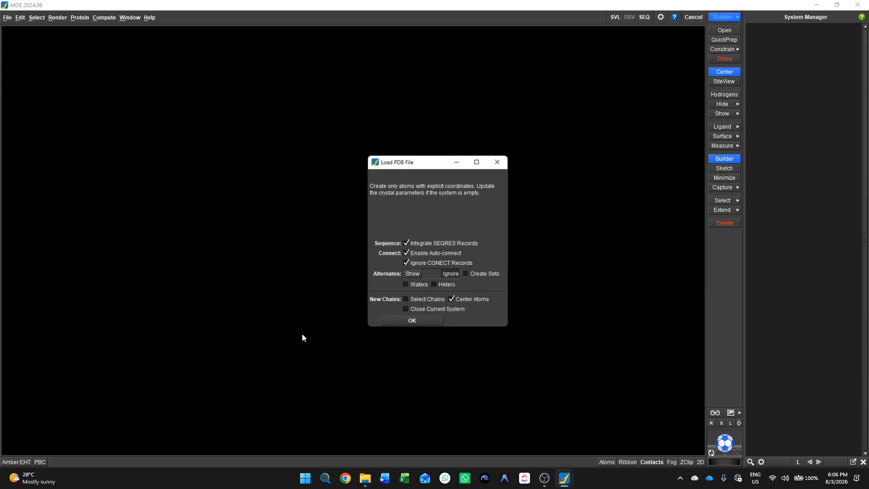
{"action": "left_click_drag", "start_coordinate": [417, 160], "coordinate": [383, 145]}
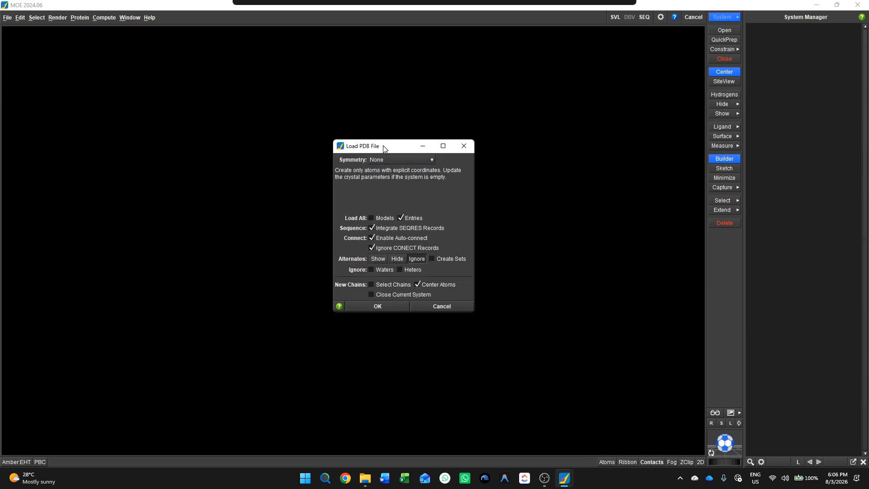
{"action": "left_click", "coordinate": [373, 307]}
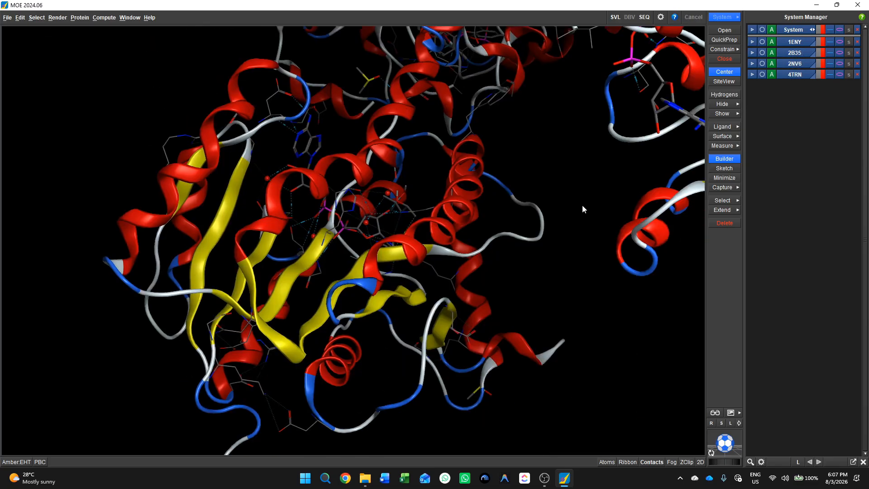
Hide the 1ENY structure and show it again to locate it among the loaded proteins.
{"action": "left_click_drag", "start_coordinate": [733, 445], "coordinate": [691, 461]}
{"action": "scroll", "coordinate": [507, 348], "scroll_direction": "down", "scroll_amount": 5}
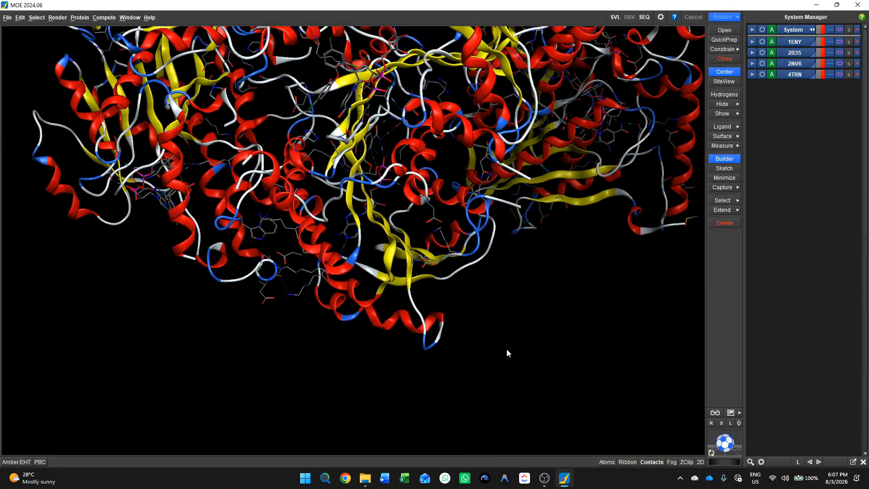
{"action": "scroll", "coordinate": [506, 348], "scroll_direction": "down", "scroll_amount": 5}
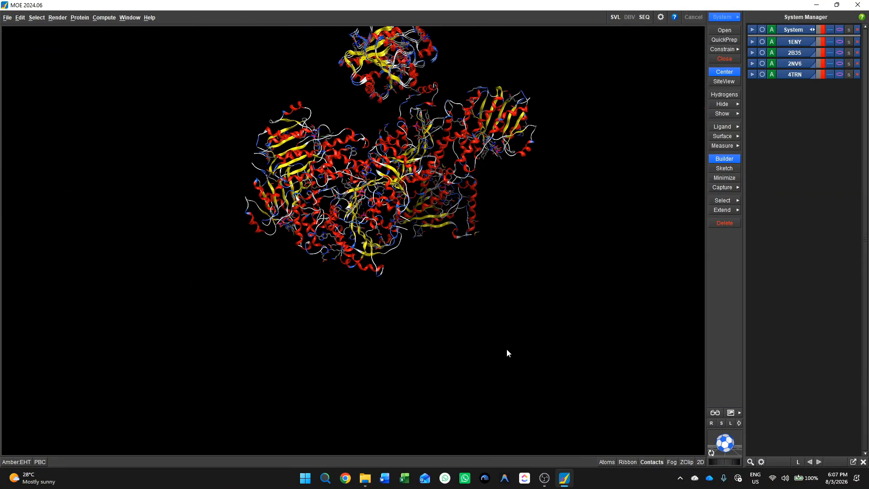
{"action": "left_click", "coordinate": [711, 452]}
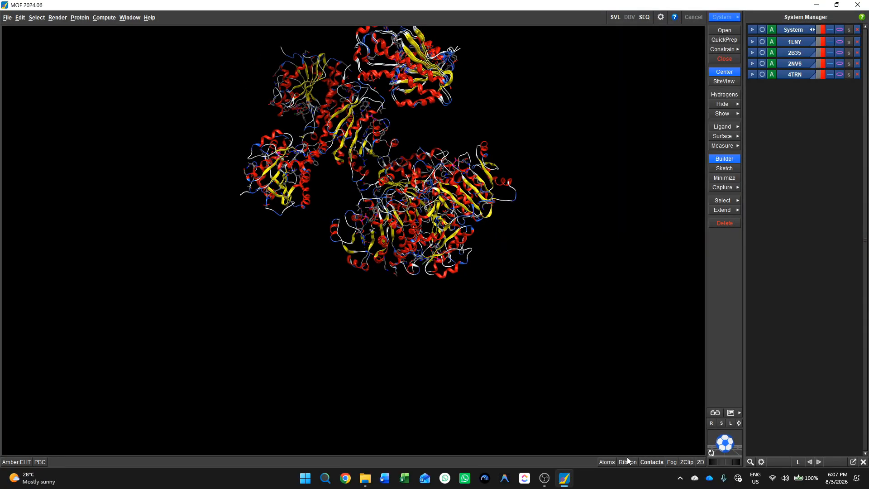
{"action": "left_click", "coordinate": [793, 43]}
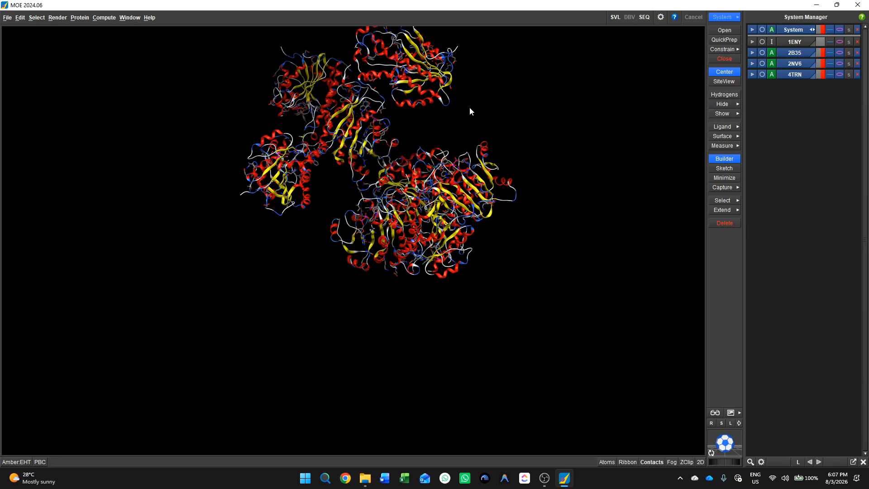
{"action": "left_click", "coordinate": [787, 41]}
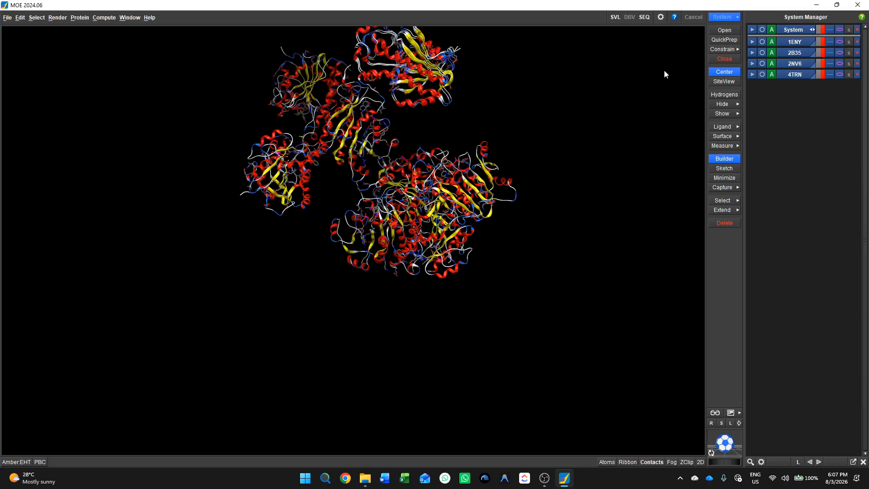
Toggle the display of 1ENY, inspect its component list while it is hidden, and make it visible again.
{"action": "left_click", "coordinate": [802, 43]}
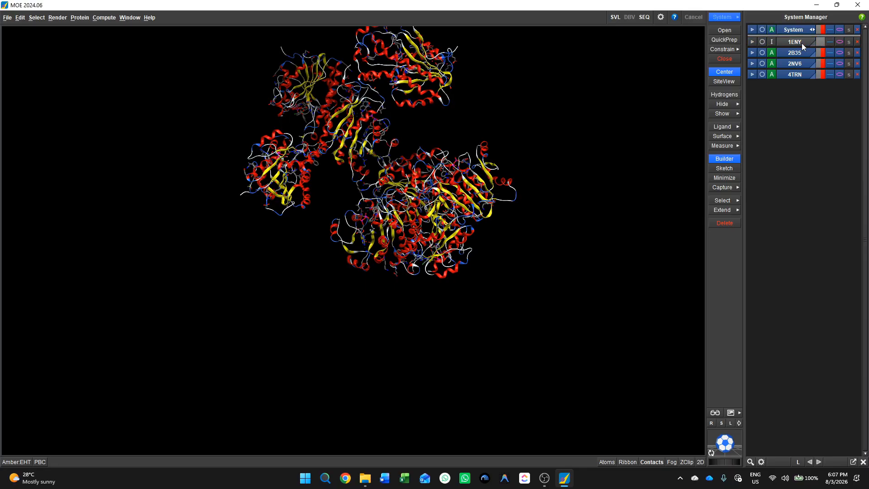
{"action": "left_click", "coordinate": [802, 42]}
{"action": "left_click", "coordinate": [802, 43]}
{"action": "left_click", "coordinate": [752, 42]}
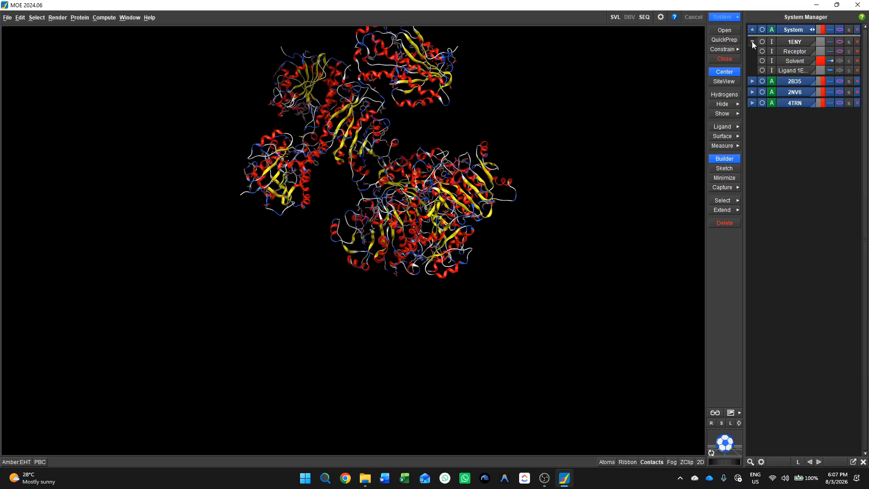
{"action": "left_click", "coordinate": [752, 42]}
{"action": "left_click", "coordinate": [790, 42]}
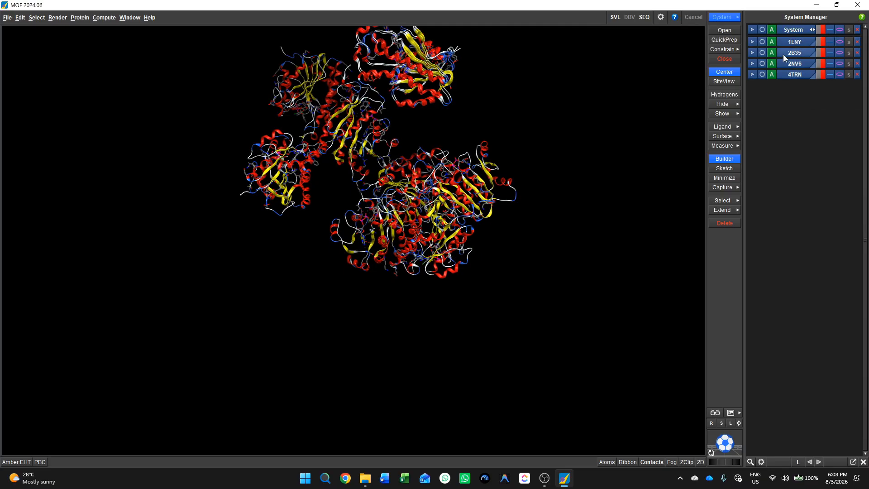
Hide and show the 2B35 structure repeatedly to identify its chains among the loaded proteins.
{"action": "left_click", "coordinate": [785, 55]}
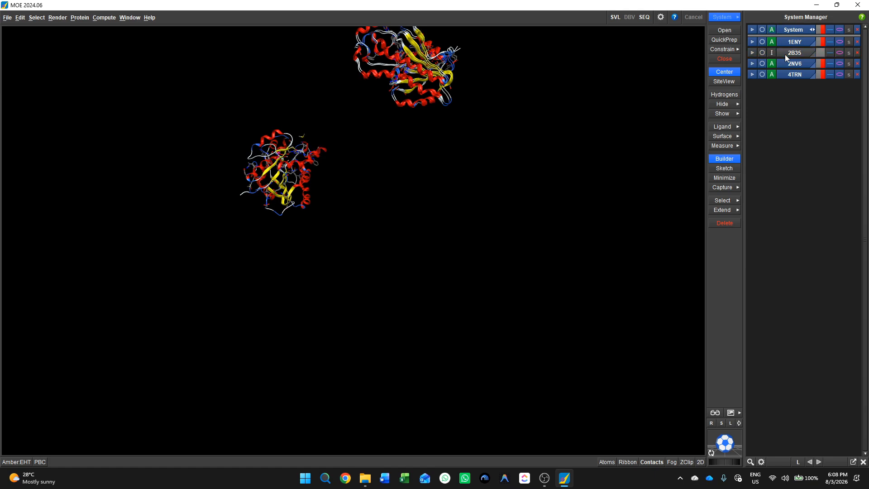
{"action": "left_click", "coordinate": [785, 54]}
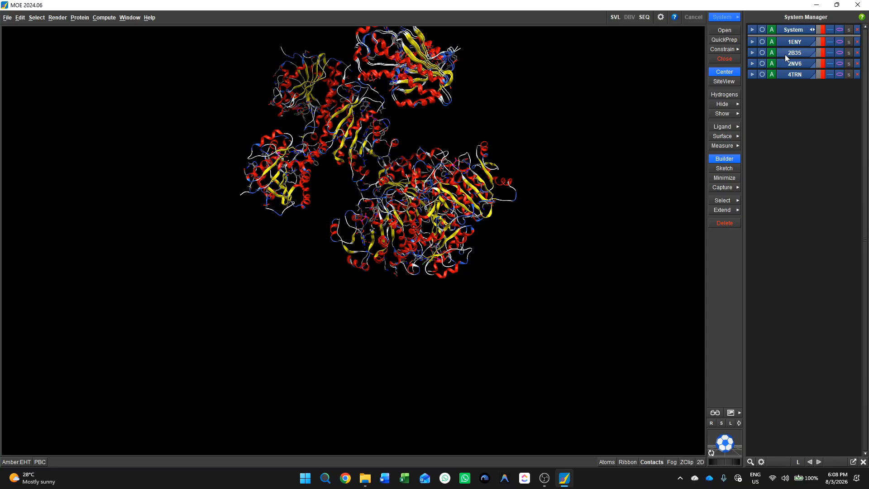
{"action": "left_click", "coordinate": [785, 54]}
{"action": "left_click", "coordinate": [785, 55]}
Expand the components of 2B35, toggle its receptor's display to reveal the bound ligands, and collapse the list.
{"action": "left_click", "coordinate": [753, 52]}
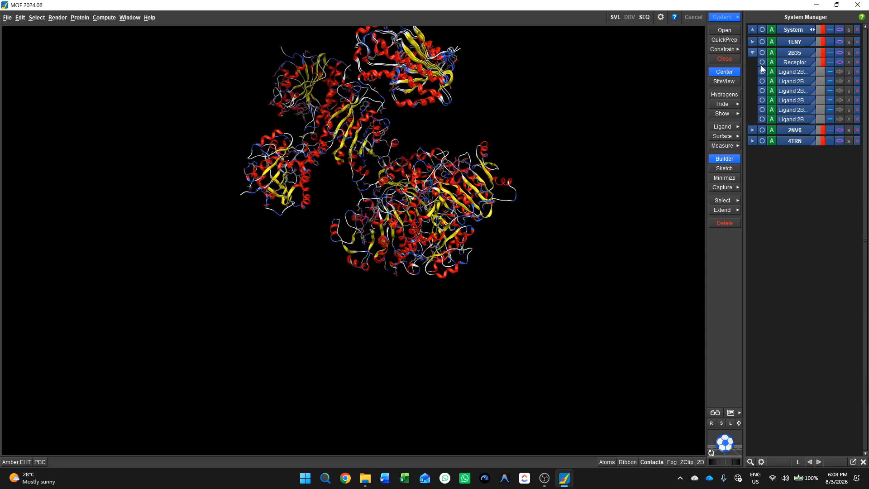
{"action": "mouse_move", "coordinate": [798, 81]}
{"action": "left_click", "coordinate": [793, 60]}
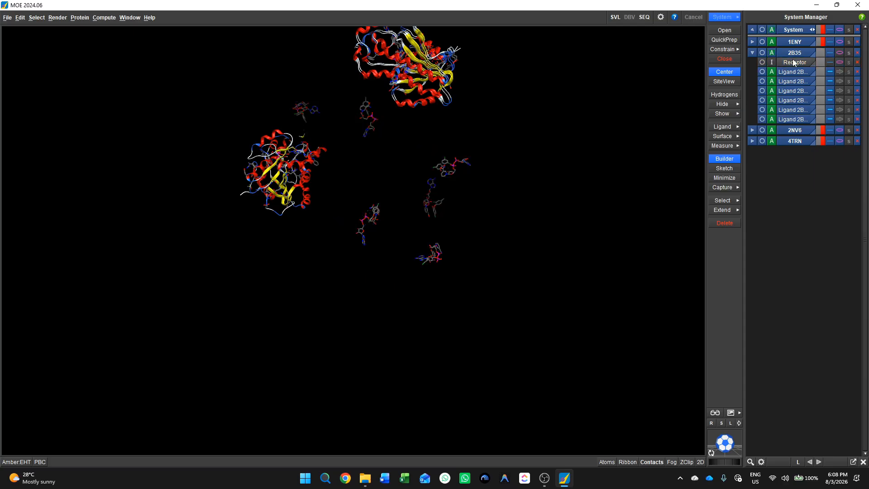
{"action": "left_click", "coordinate": [793, 61]}
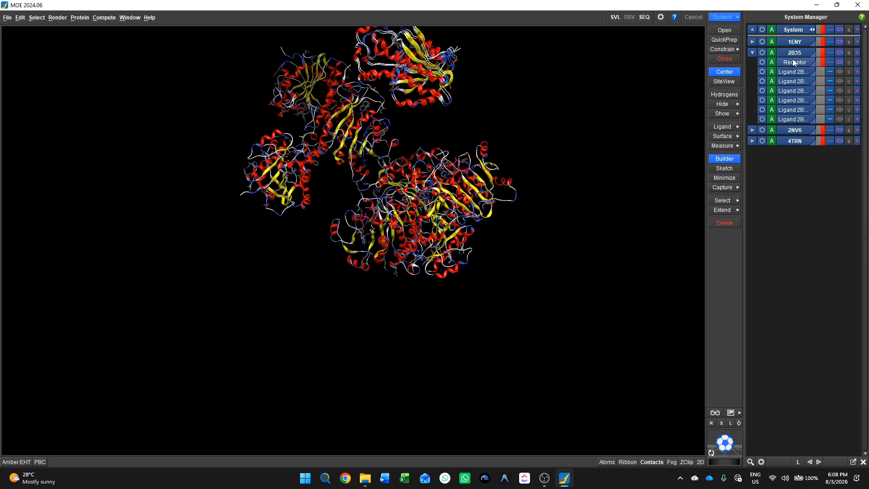
{"action": "left_click", "coordinate": [793, 61]}
{"action": "left_click", "coordinate": [793, 62]}
{"action": "left_click", "coordinate": [752, 52]}
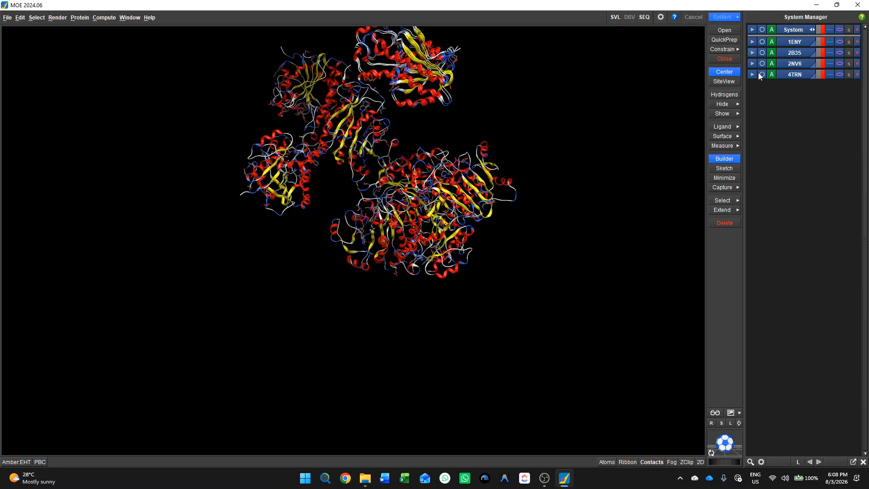
Expand and collapse the component lists of 2NV6 and 4TRN to examine their receptor, solvent and ligand entries.
{"action": "left_click", "coordinate": [752, 64]}
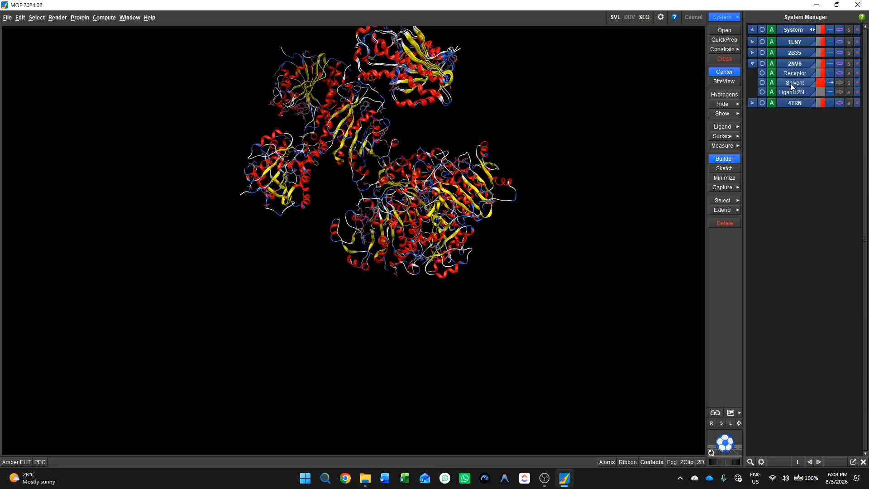
{"action": "left_click", "coordinate": [753, 64]}
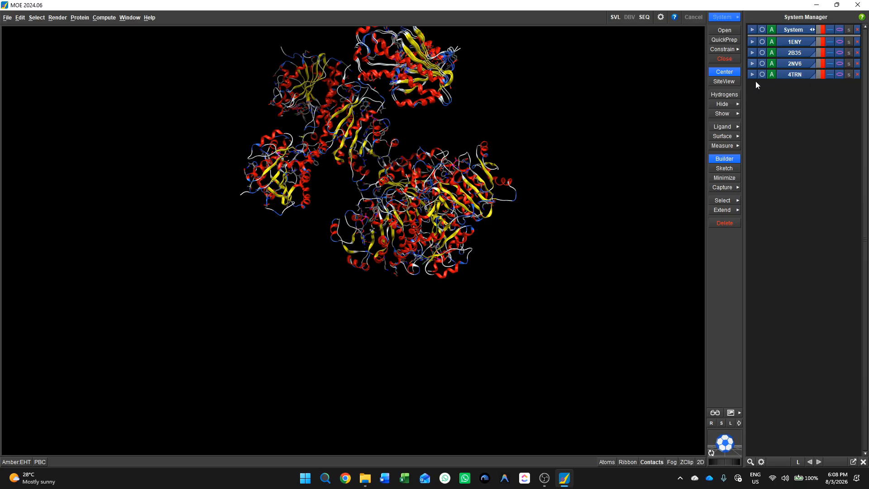
{"action": "left_click", "coordinate": [752, 76]}
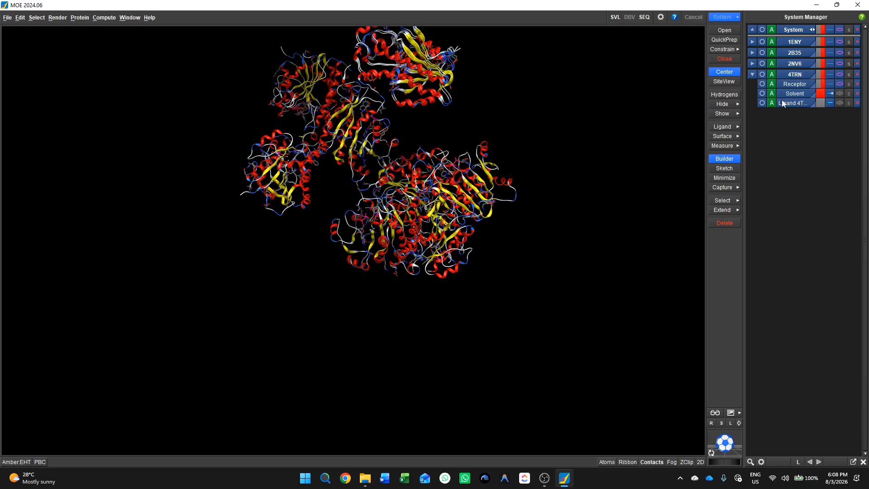
{"action": "left_click", "coordinate": [752, 74]}
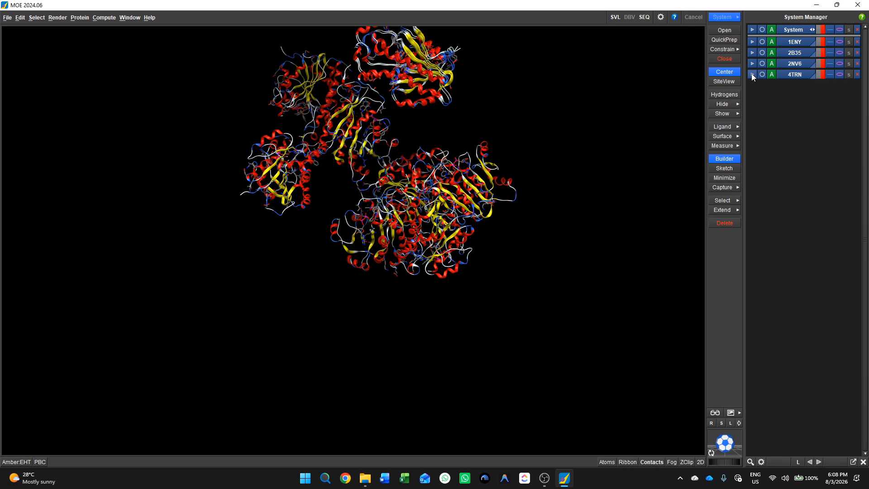
Bring the four loaded structures into the middle of the 3D view and enlarge them to examine their relative positions.
{"action": "left_click", "coordinate": [712, 453]}
{"action": "left_click_drag", "start_coordinate": [723, 441], "coordinate": [714, 488]}
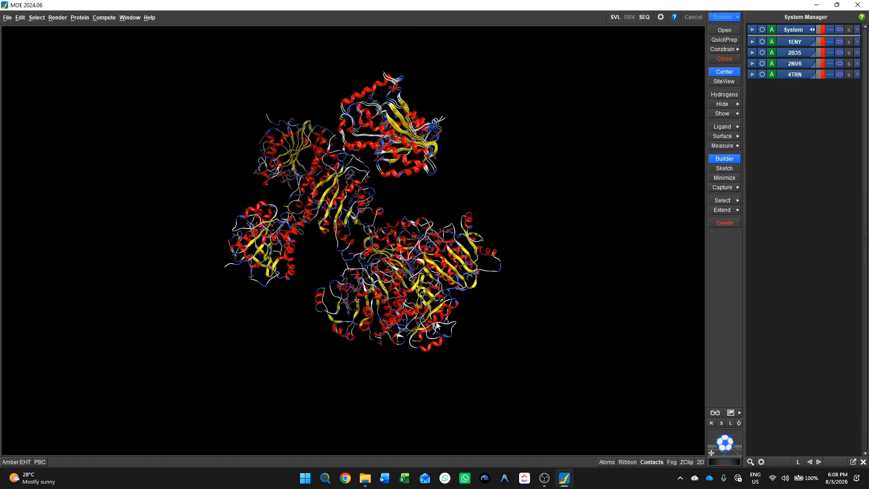
{"action": "scroll", "coordinate": [436, 323], "scroll_direction": "down", "scroll_amount": 2}
{"action": "scroll", "coordinate": [436, 322], "scroll_direction": "up", "scroll_amount": 5}
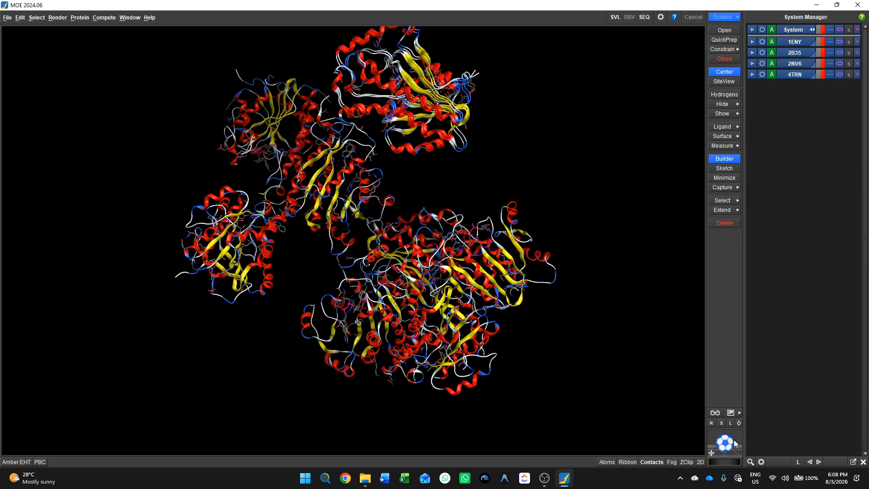
{"action": "left_click_drag", "start_coordinate": [736, 443], "coordinate": [728, 464]}
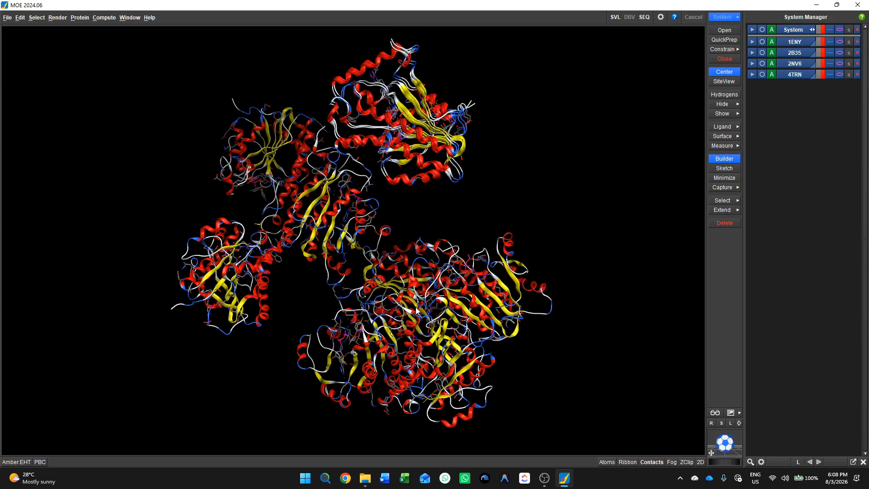
{"action": "scroll", "coordinate": [340, 253], "scroll_direction": "down", "scroll_amount": 1}
{"action": "scroll", "coordinate": [341, 253], "scroll_direction": "up", "scroll_amount": 2}
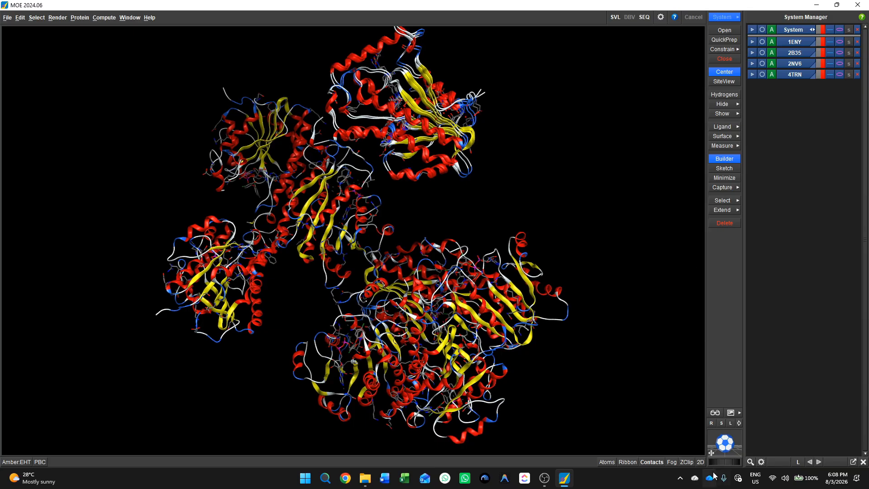
Open the Sequence Editor and enlarge its window to show the chains of all four proteins.
{"action": "left_click", "coordinate": [645, 18]}
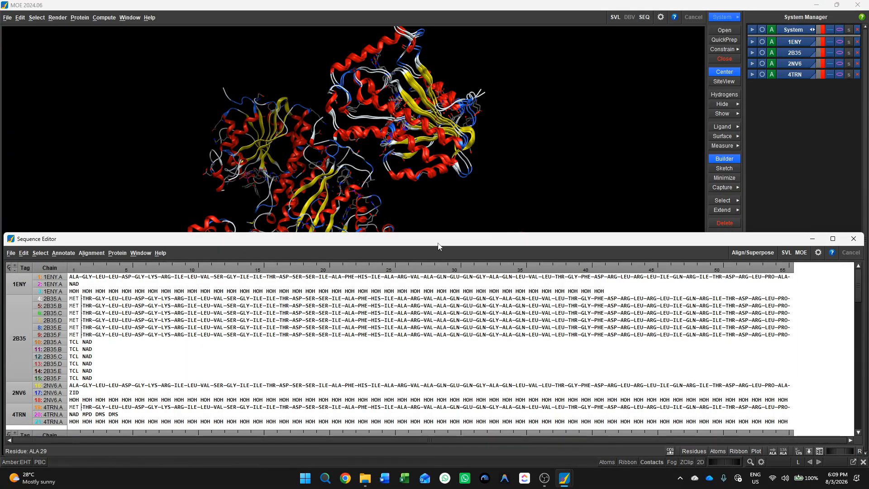
{"action": "left_click_drag", "start_coordinate": [424, 232], "coordinate": [411, 26]}
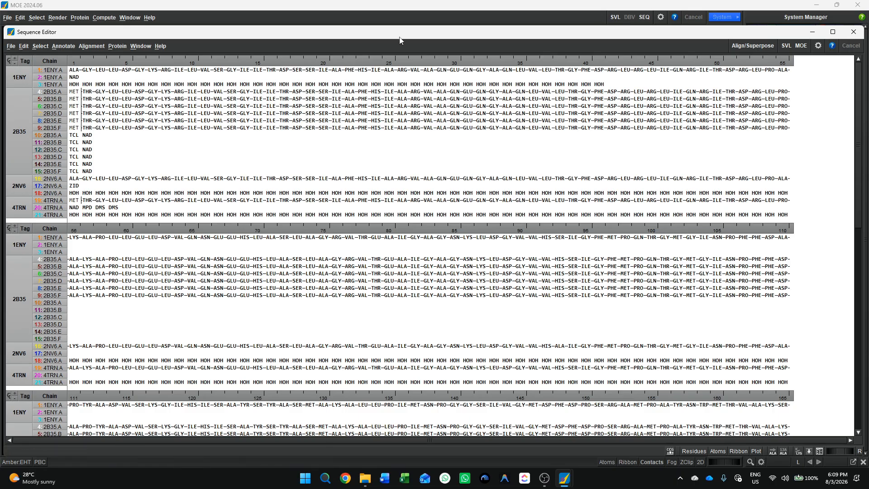
{"action": "left_click_drag", "start_coordinate": [398, 38], "coordinate": [397, 27]}
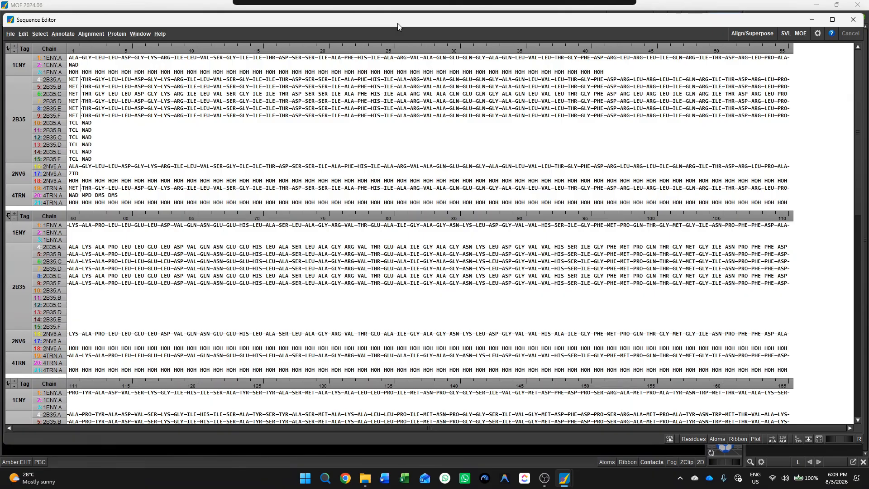
Try to delete the water chain of 1ENY from the Sequence Editor.
{"action": "left_click", "coordinate": [56, 74]}
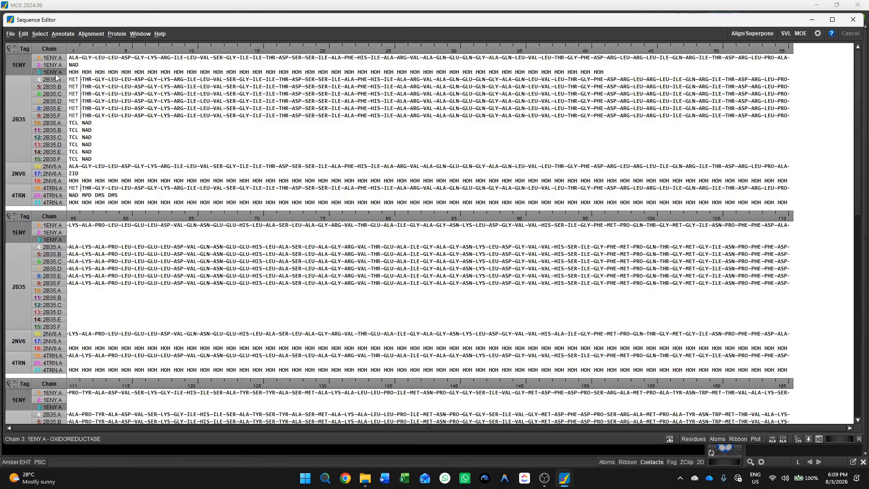
{"action": "key", "text": "Delete"}
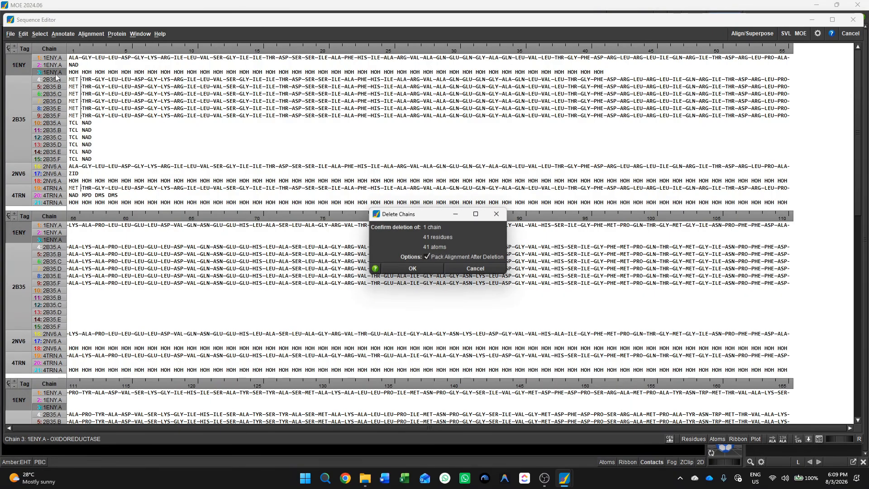
{"action": "left_click", "coordinate": [415, 270]}
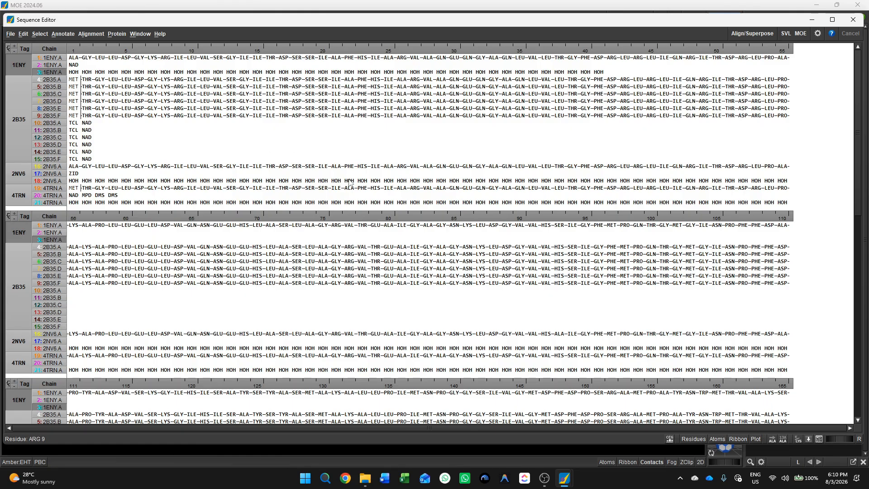
Maximize the Sequence Editor and cycle through the residue numbering modes, finishing with the numbers hidden.
{"action": "left_click", "coordinate": [832, 20]}
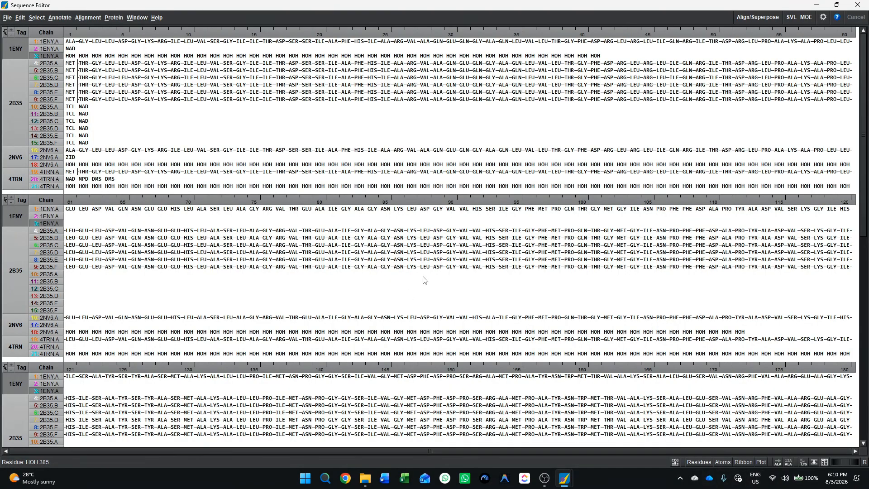
{"action": "left_click", "coordinate": [788, 463]}
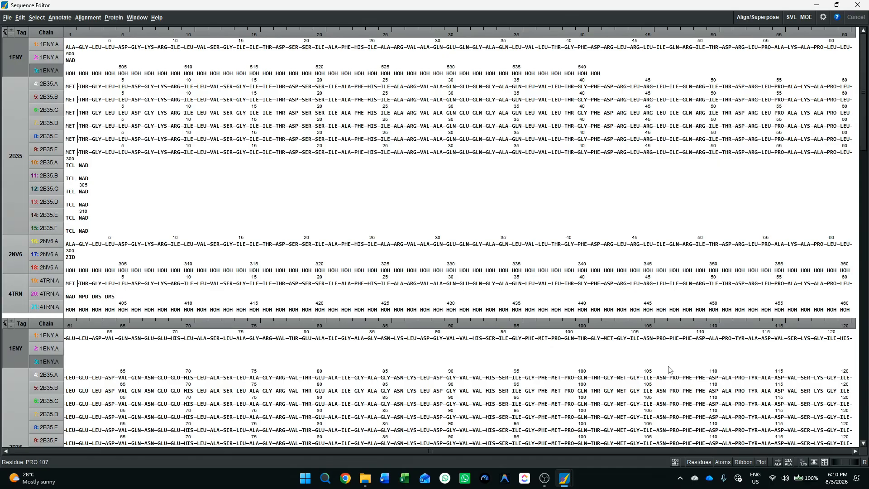
{"action": "left_click", "coordinate": [788, 462]}
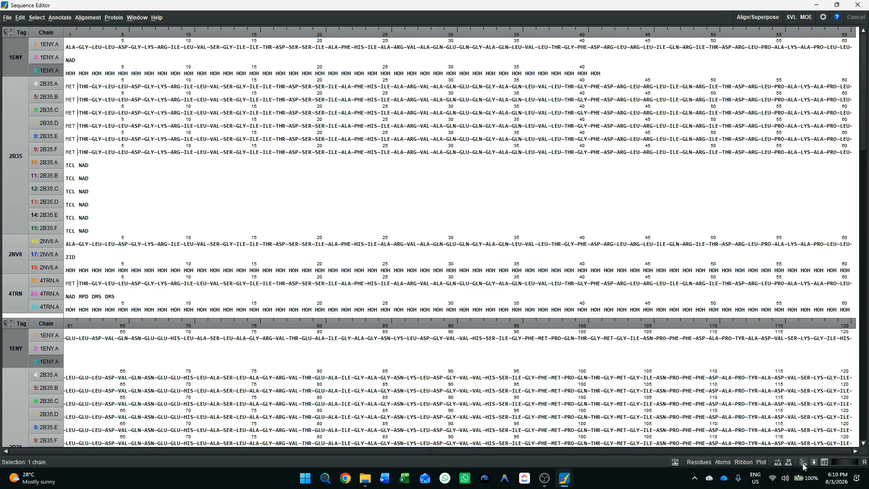
{"action": "left_click", "coordinate": [790, 463]}
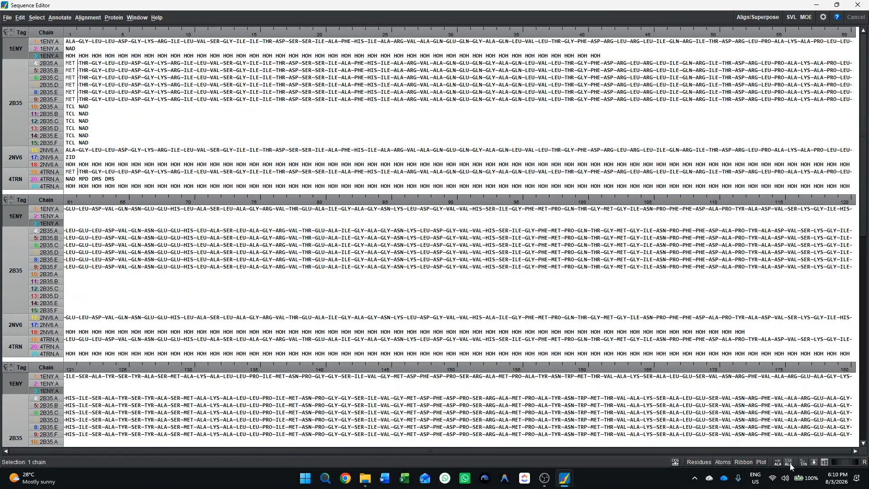
{"action": "left_click", "coordinate": [789, 463]}
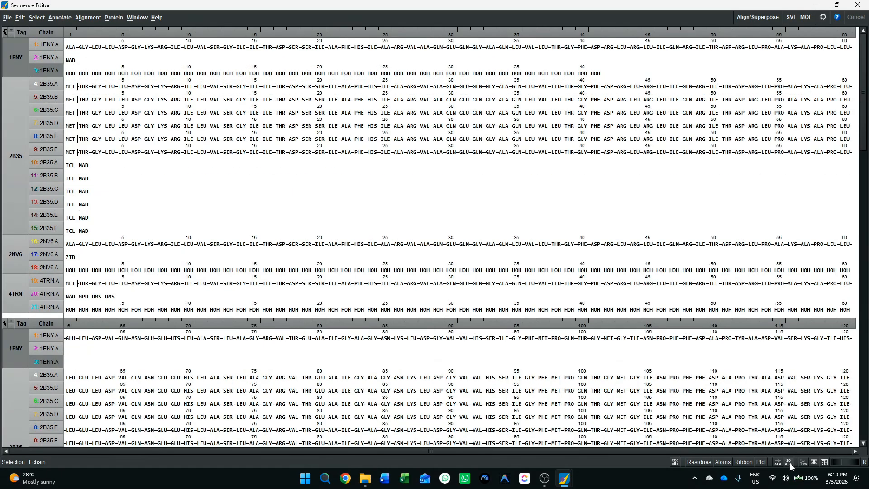
{"action": "left_click", "coordinate": [789, 463]}
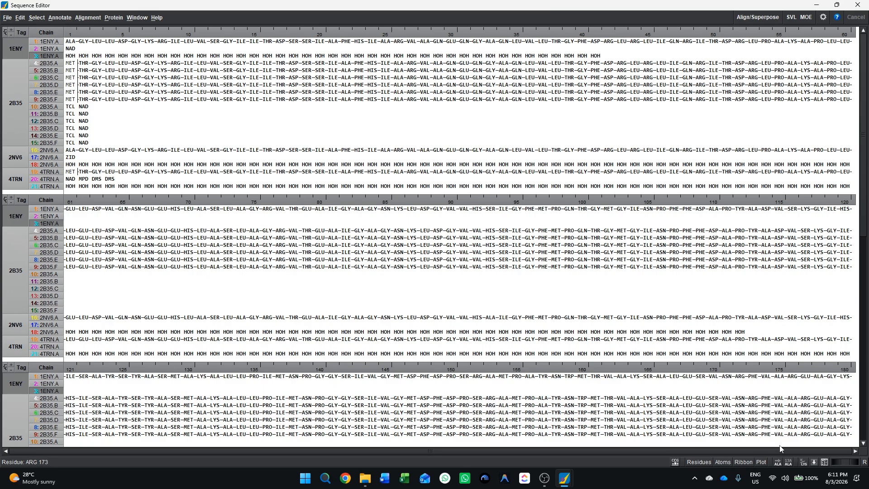
Switch the residue names to one-letter codes and back to three-letter codes, and review the sequences of all chains.
{"action": "left_click", "coordinate": [804, 462]}
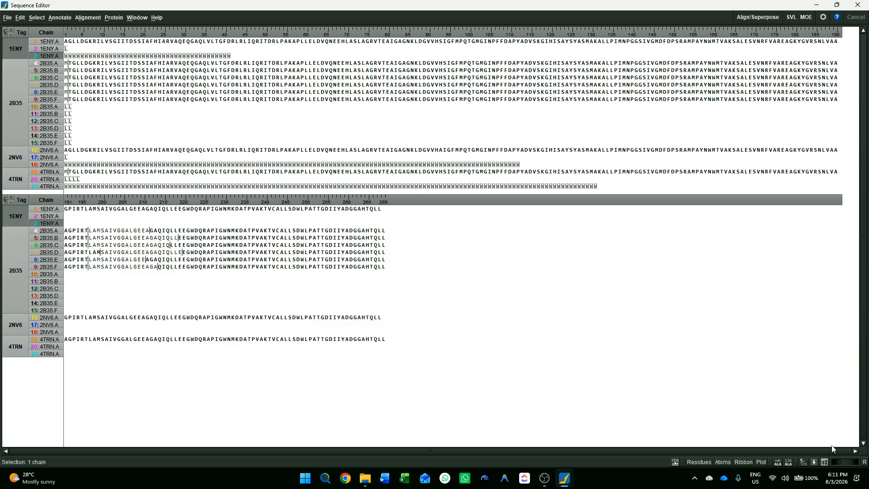
{"action": "left_click", "coordinate": [802, 460]}
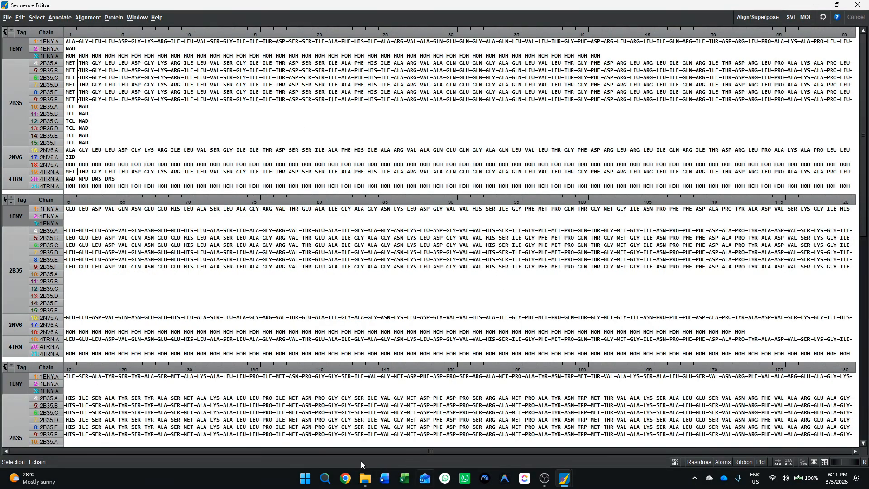
{"action": "scroll", "coordinate": [265, 224], "scroll_direction": "down", "scroll_amount": 5}
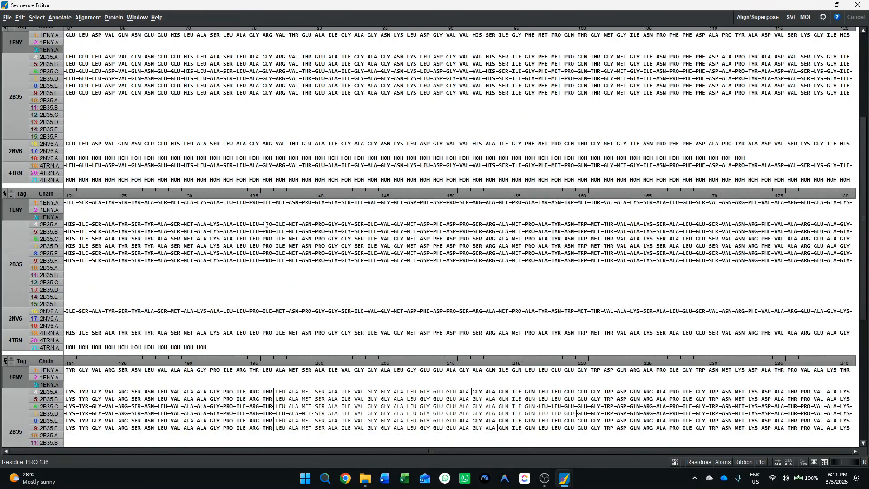
{"action": "scroll", "coordinate": [265, 224], "scroll_direction": "up", "scroll_amount": 10}
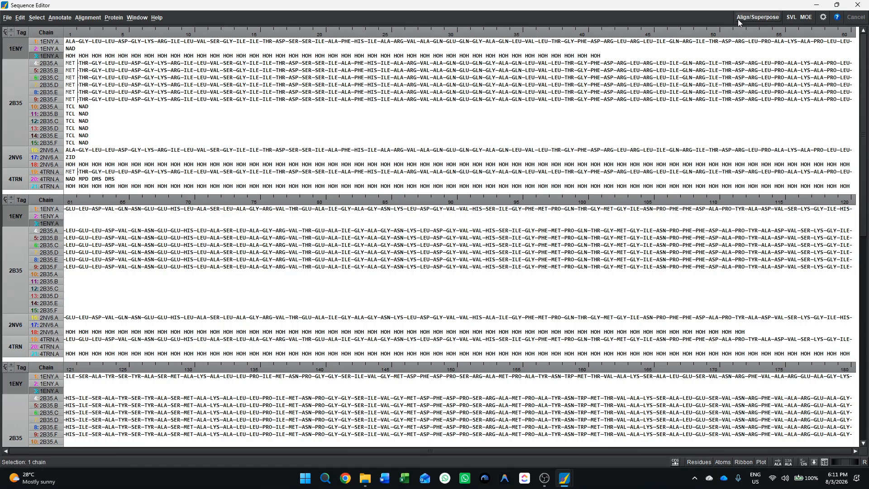
Superpose the protein chains on All Residues with Use Current Alignment, choosing to align the sequences first.
{"action": "left_click", "coordinate": [85, 18]}
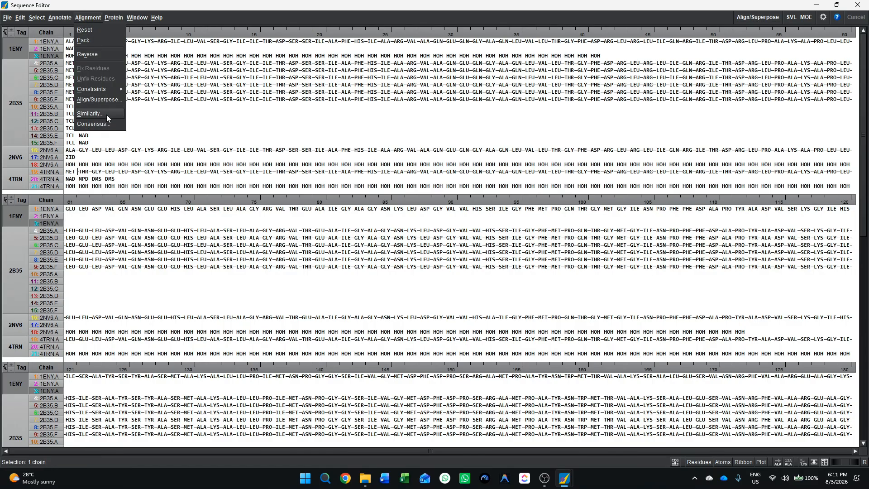
{"action": "left_click", "coordinate": [754, 15]}
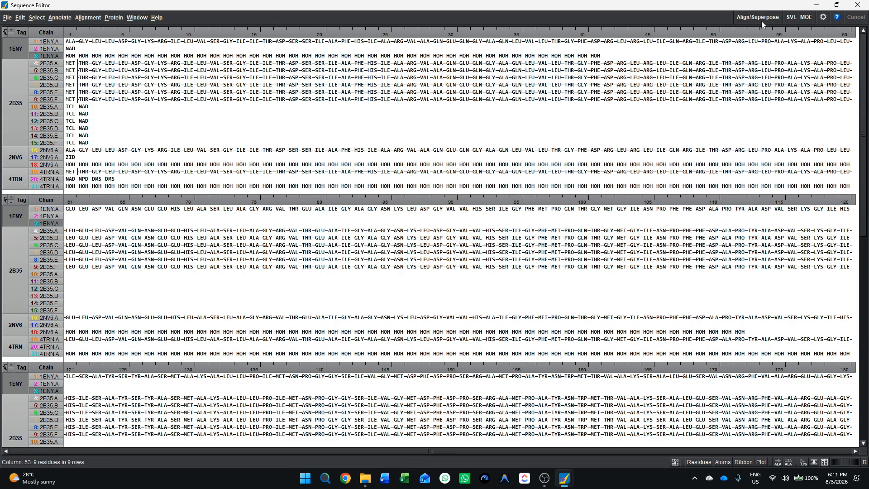
{"action": "left_click", "coordinate": [761, 16]}
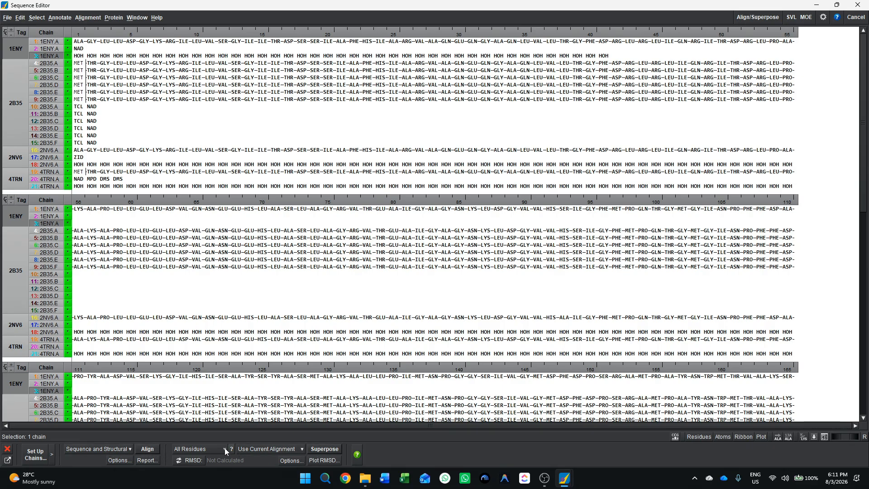
{"action": "left_click", "coordinate": [325, 449]}
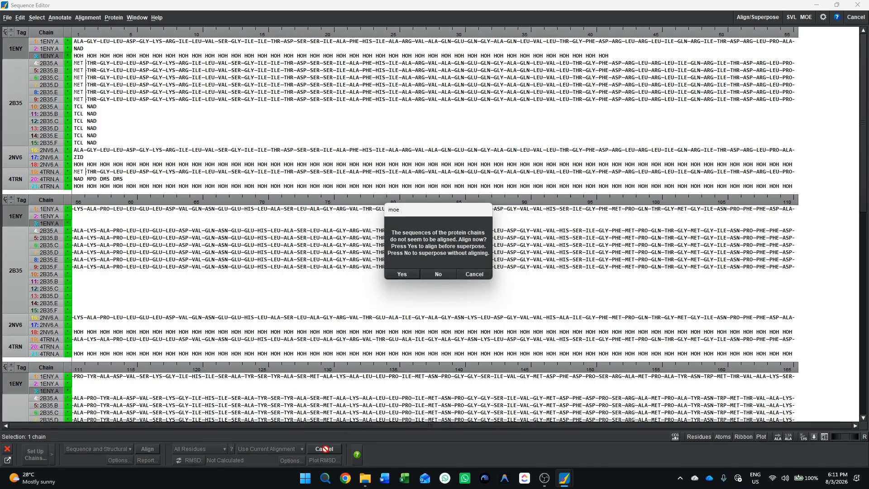
{"action": "left_click", "coordinate": [402, 274]}
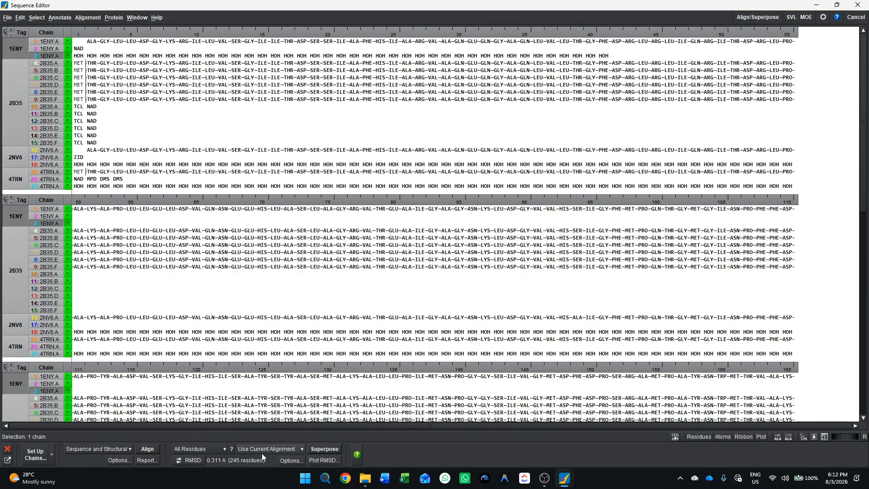
Return to the 3D view and center, enlarge and rotate the superposed structures to examine how well they overlap.
{"action": "left_click", "coordinate": [815, 6]}
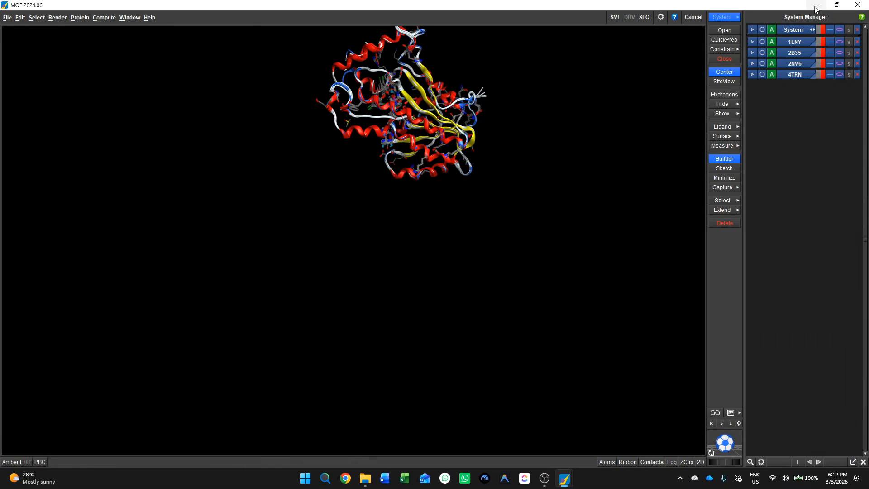
{"action": "left_click", "coordinate": [713, 453]}
{"action": "left_click_drag", "start_coordinate": [723, 440], "coordinate": [713, 487]}
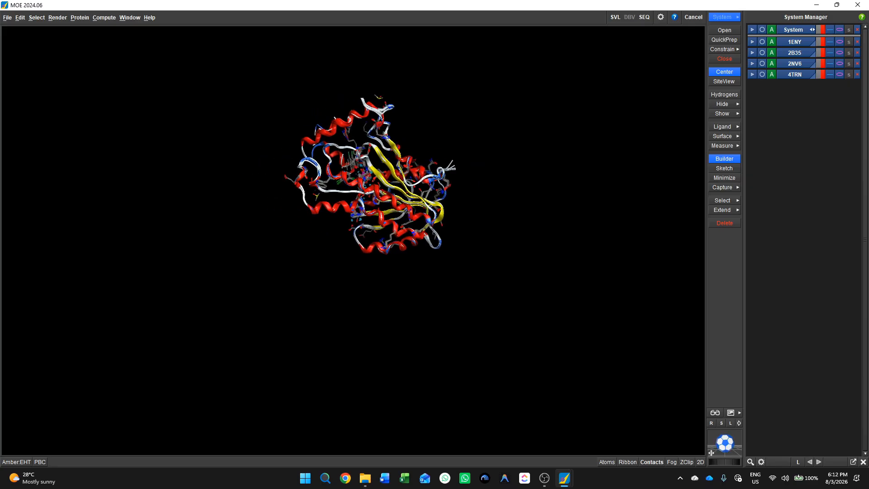
{"action": "left_click_drag", "start_coordinate": [724, 448], "coordinate": [716, 469]}
{"action": "scroll", "coordinate": [378, 240], "scroll_direction": "down", "scroll_amount": 3}
{"action": "scroll", "coordinate": [378, 240], "scroll_direction": "up", "scroll_amount": 6}
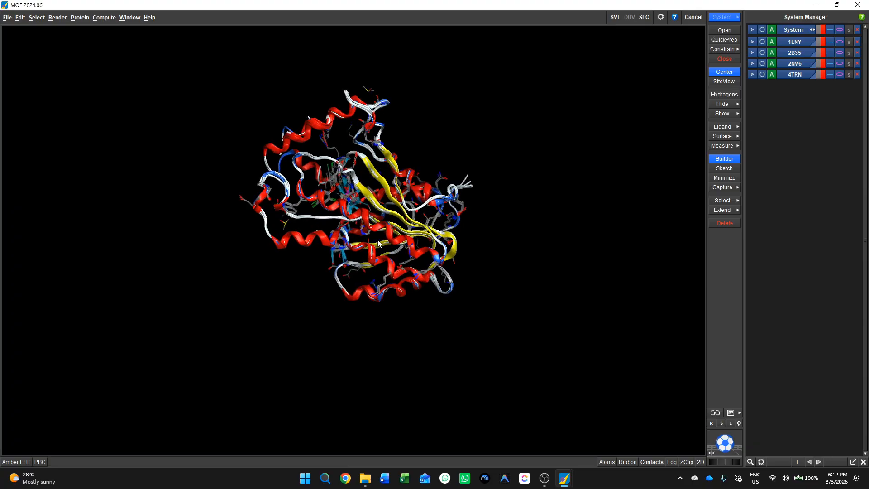
{"action": "scroll", "coordinate": [377, 243], "scroll_direction": "up", "scroll_amount": 4}
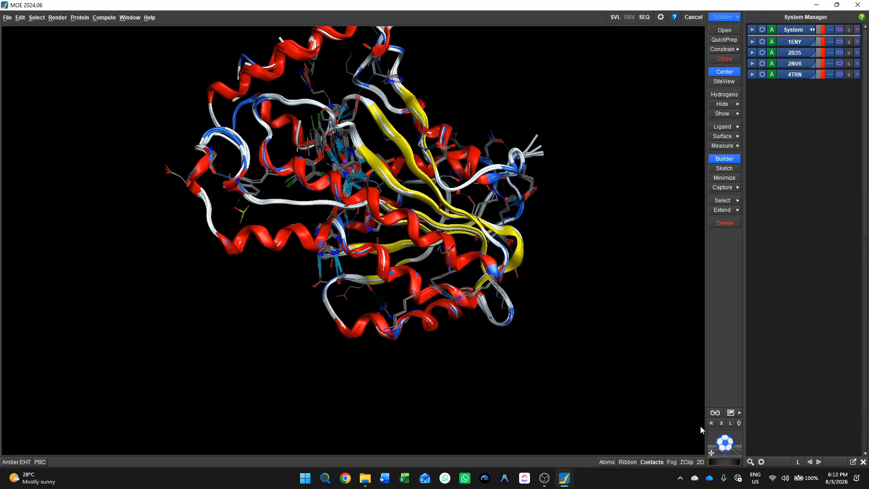
{"action": "left_click_drag", "start_coordinate": [725, 450], "coordinate": [723, 481]}
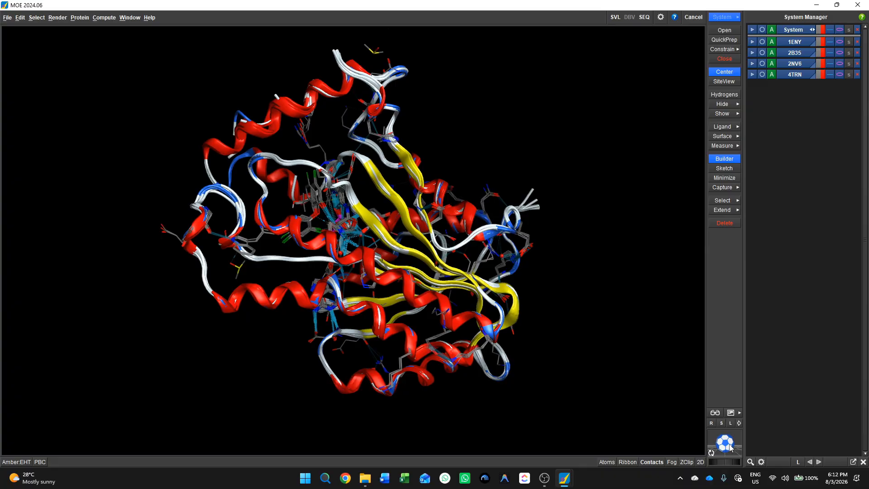
{"action": "left_click_drag", "start_coordinate": [730, 447], "coordinate": [709, 451]}
{"action": "scroll", "coordinate": [433, 319], "scroll_direction": "down", "scroll_amount": 2}
{"action": "scroll", "coordinate": [433, 323], "scroll_direction": "up", "scroll_amount": 2}
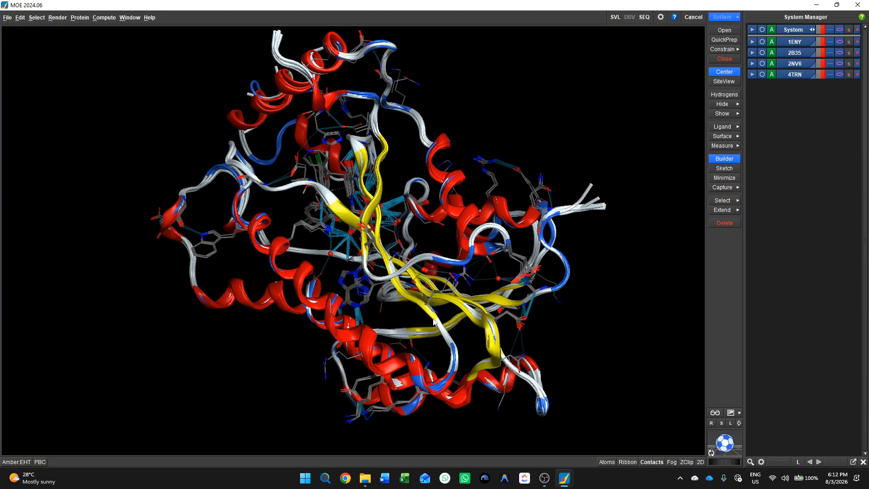
Inspect the superposed structures up close, then return to the Sequence Editor and plot the pairwise RMSD matrix.
{"action": "scroll", "coordinate": [433, 322], "scroll_direction": "up", "scroll_amount": 2}
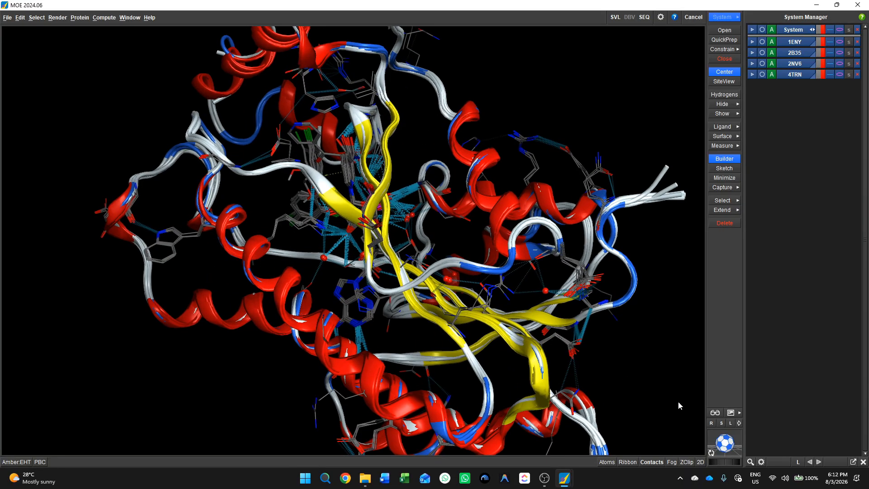
{"action": "mouse_move", "coordinate": [728, 448]}
{"action": "left_mouse_down"}
{"action": "mouse_move", "coordinate": [678, 437]}
{"action": "mouse_move", "coordinate": [713, 443]}
{"action": "left_mouse_up"}
{"action": "mouse_move", "coordinate": [565, 485]}
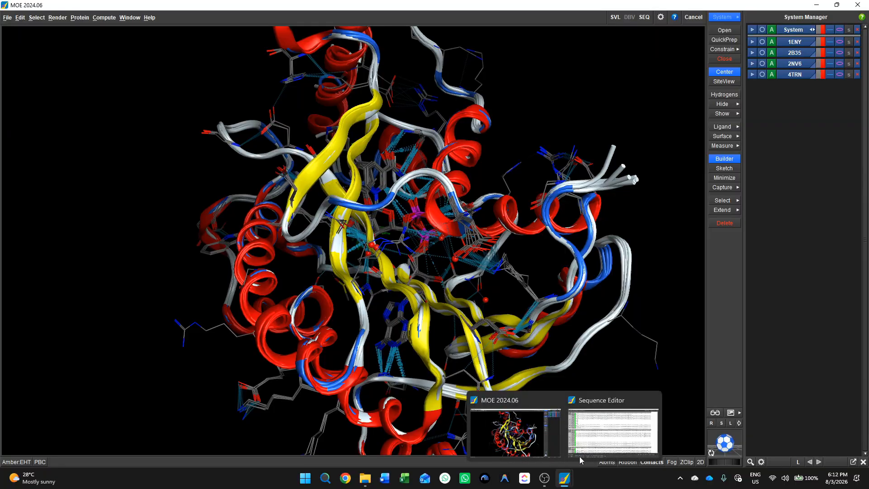
{"action": "left_click", "coordinate": [601, 441]}
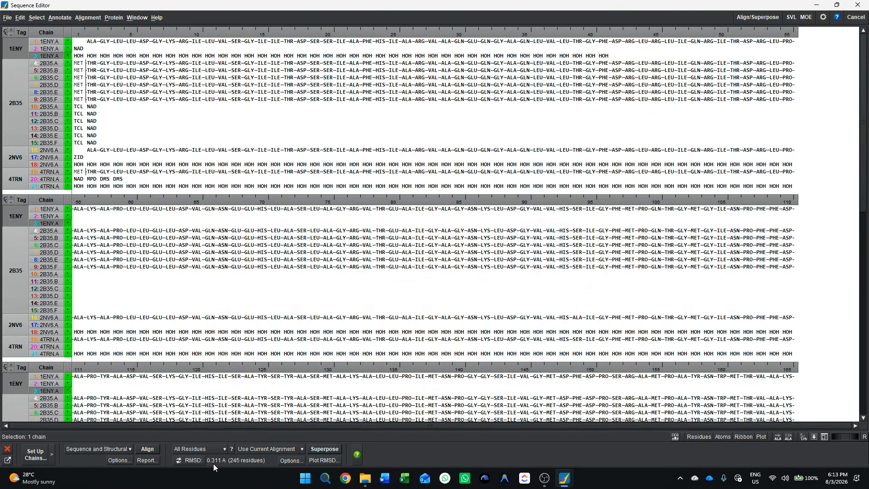
{"action": "left_click", "coordinate": [321, 460]}
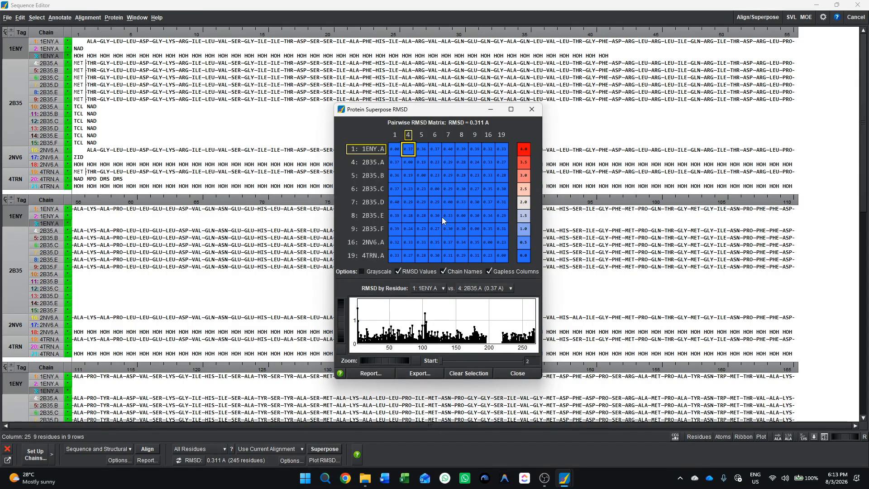
Enlarge the Protein Superpose RMSD window in all directions so the matrix values and the per-residue plot are readable.
{"action": "left_click_drag", "start_coordinate": [442, 105], "coordinate": [440, 58]}
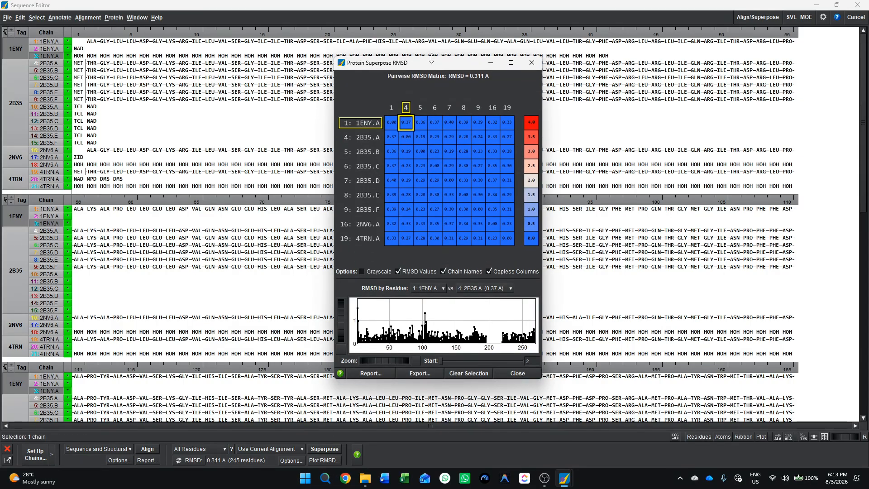
{"action": "left_click_drag", "start_coordinate": [334, 178], "coordinate": [179, 178]}
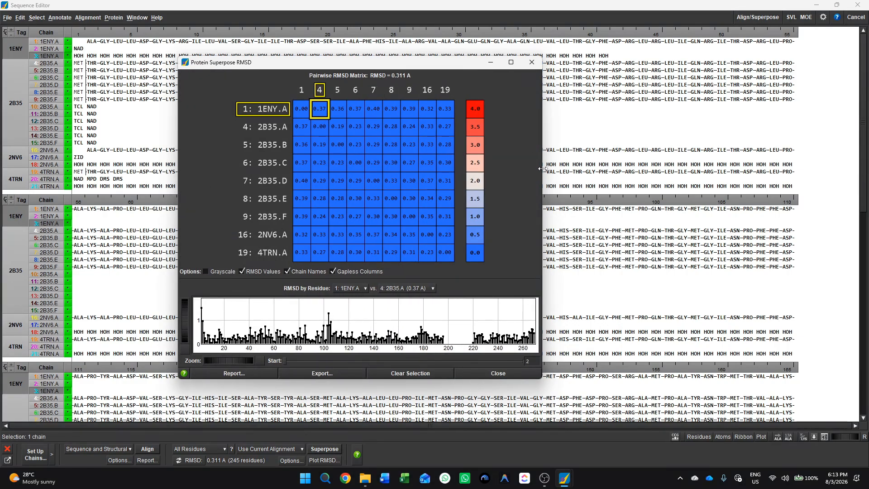
{"action": "left_click_drag", "start_coordinate": [543, 169], "coordinate": [725, 155]}
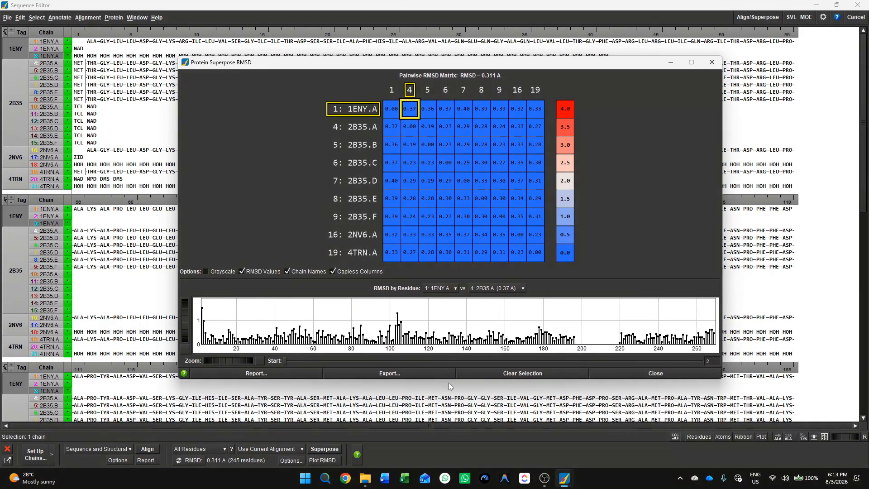
{"action": "left_click_drag", "start_coordinate": [449, 382], "coordinate": [446, 466]}
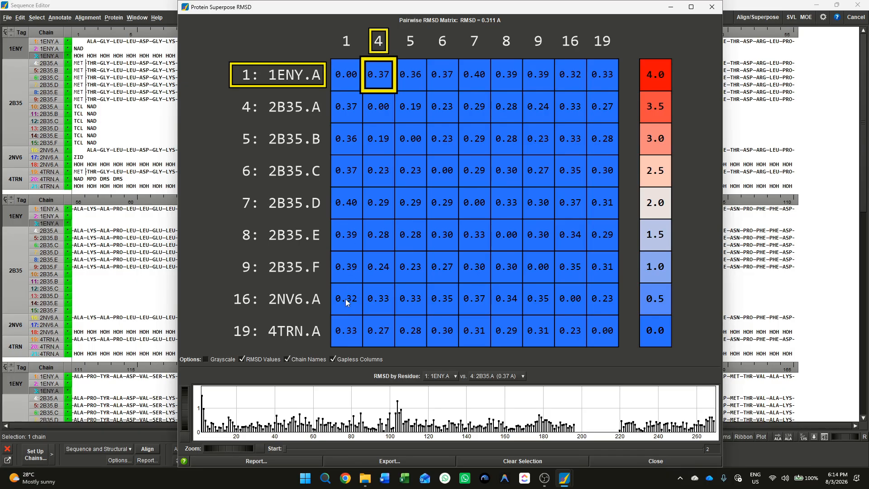
Minimize the RMSD window and compare residue 94 across the 1ENY, 2B35 and 2NV6 protein chains.
{"action": "left_click", "coordinate": [671, 7]}
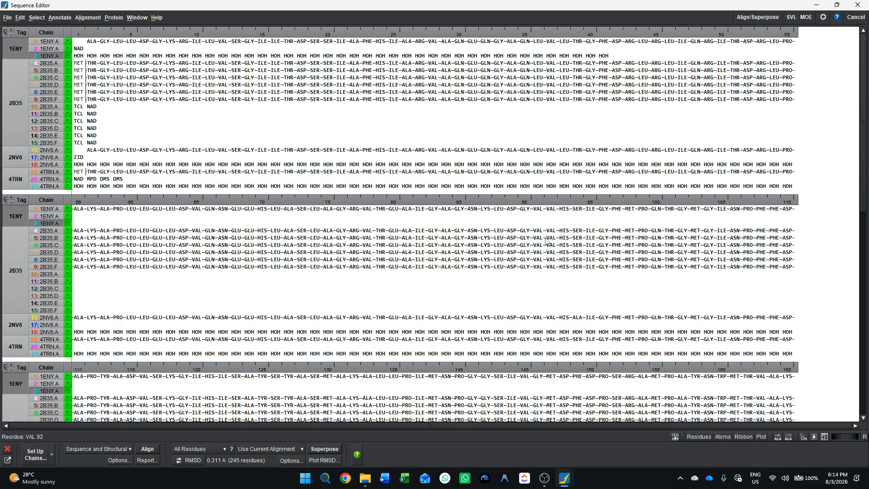
{"action": "double_click", "coordinate": [578, 210]}
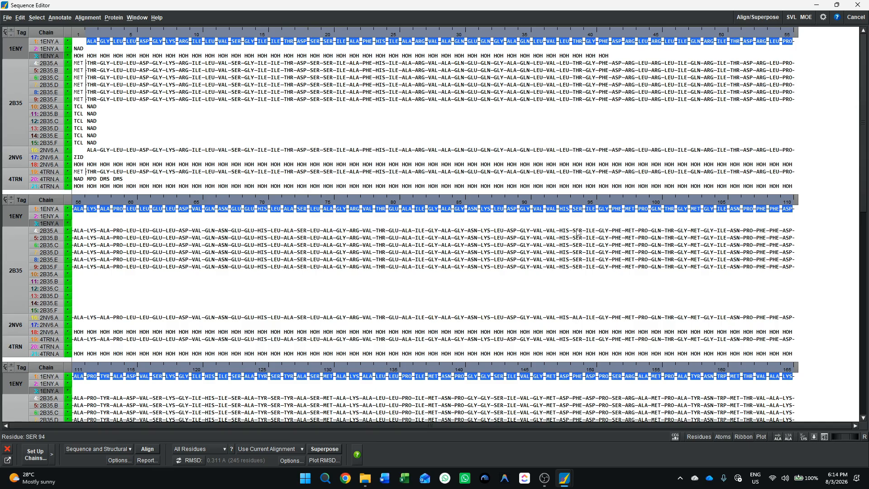
{"action": "left_click", "coordinate": [578, 232]}
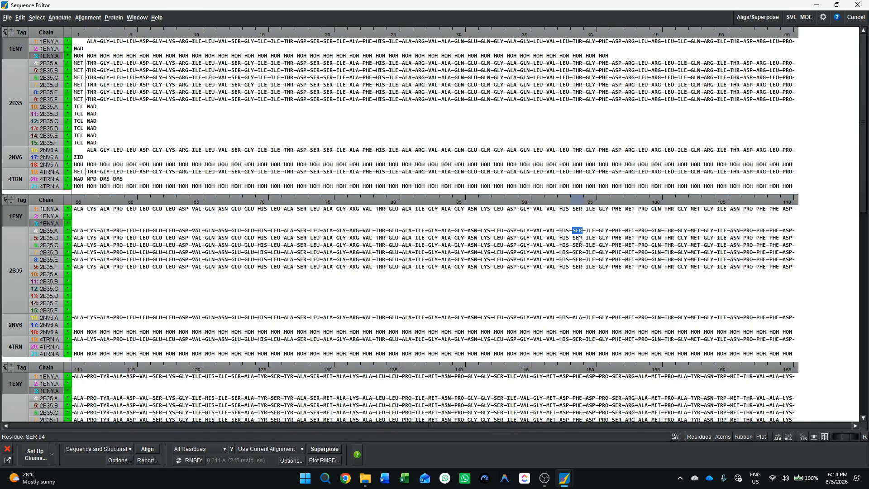
{"action": "left_click", "coordinate": [578, 237]}
{"action": "left_click", "coordinate": [578, 244]}
{"action": "left_click", "coordinate": [579, 267]}
{"action": "left_click", "coordinate": [577, 317]}
Compare the first alignment position of the protein chains, from 1ENY through the 2B35 chains and 2NV6 to 4TRN.
{"action": "left_click", "coordinate": [79, 42]}
{"action": "left_click", "coordinate": [80, 63]}
{"action": "left_click", "coordinate": [79, 71]}
{"action": "left_click", "coordinate": [79, 77]}
{"action": "left_click", "coordinate": [79, 84]}
{"action": "left_click", "coordinate": [79, 92]}
{"action": "left_click", "coordinate": [78, 99]}
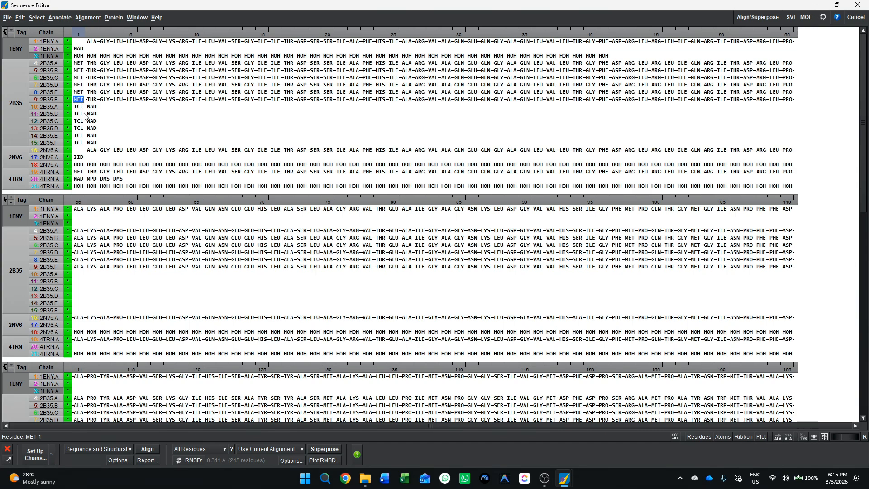
{"action": "left_click", "coordinate": [84, 154]}
{"action": "left_click", "coordinate": [79, 172]}
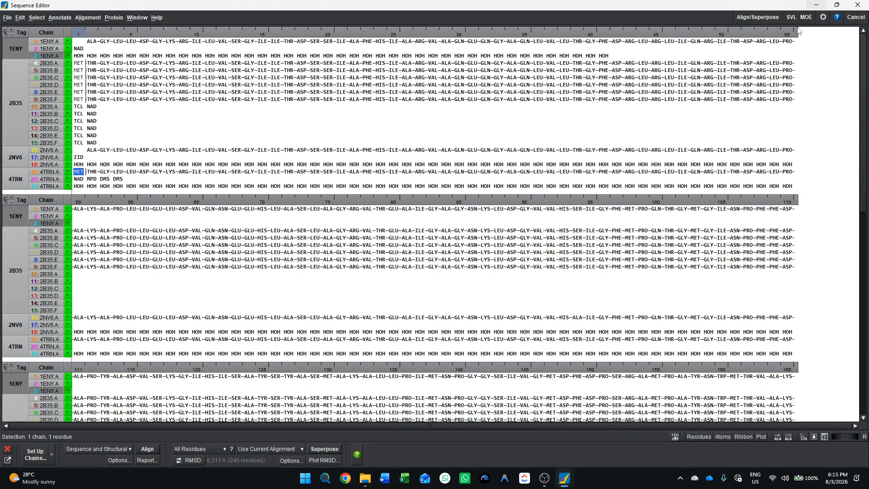
Bring back the RMSD window and set the RMSD by Residue plot to compare 4TRN.A with 2B35.A.
{"action": "mouse_move", "coordinate": [567, 482]}
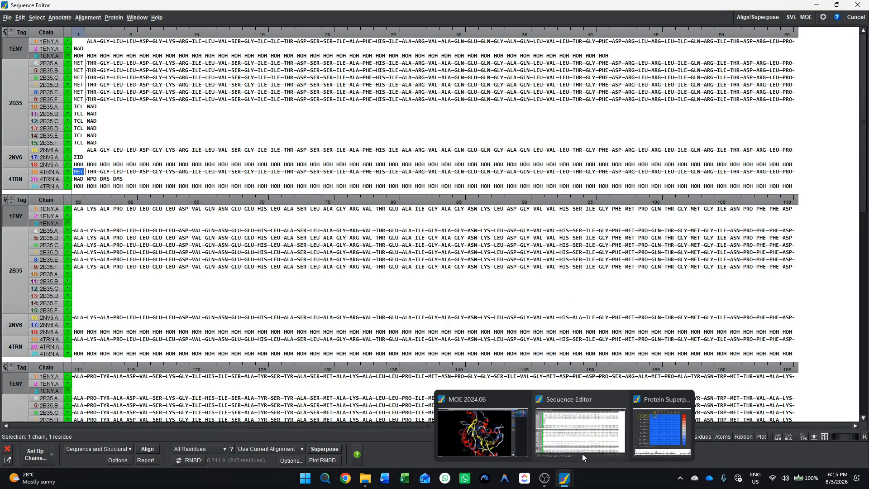
{"action": "left_click", "coordinate": [647, 425]}
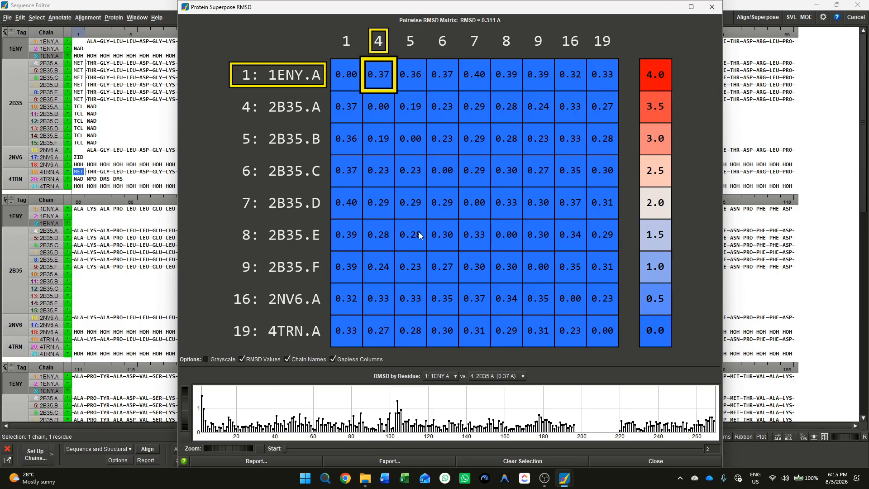
{"action": "left_click", "coordinate": [447, 375]}
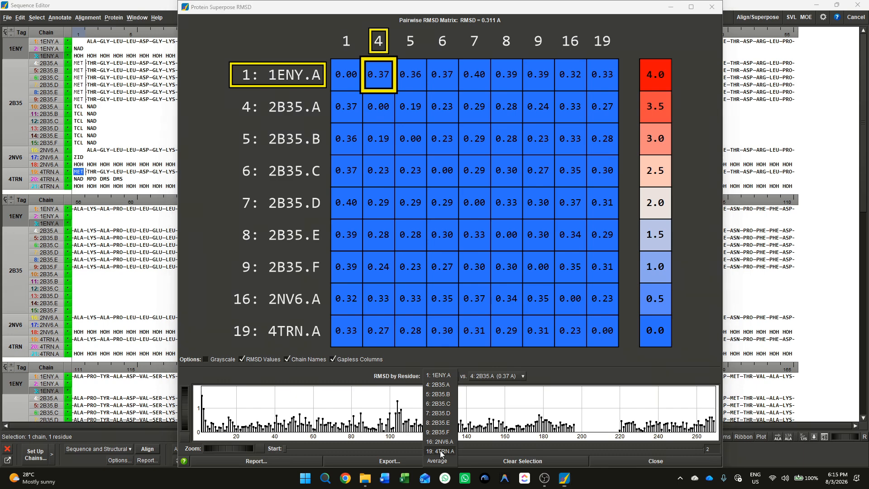
{"action": "left_click", "coordinate": [441, 450]}
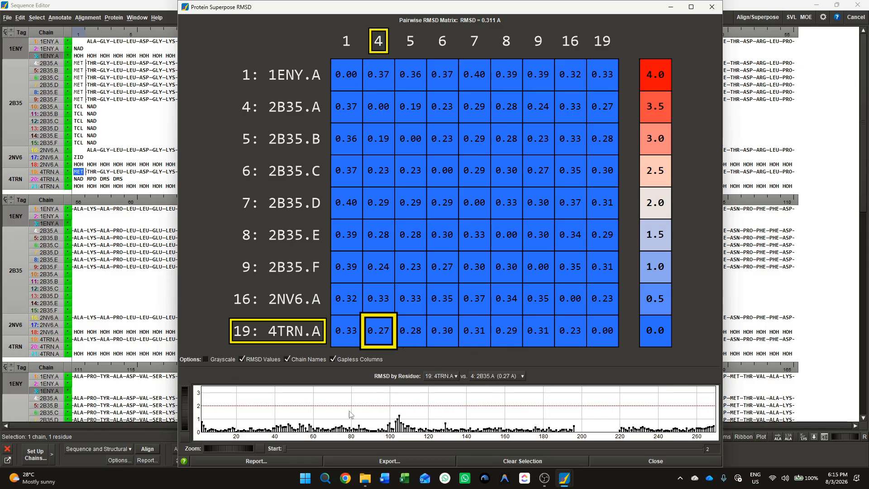
Open the image export settings for the RMSD matrix, review the available file formats and close them without exporting.
{"action": "left_click", "coordinate": [360, 461]}
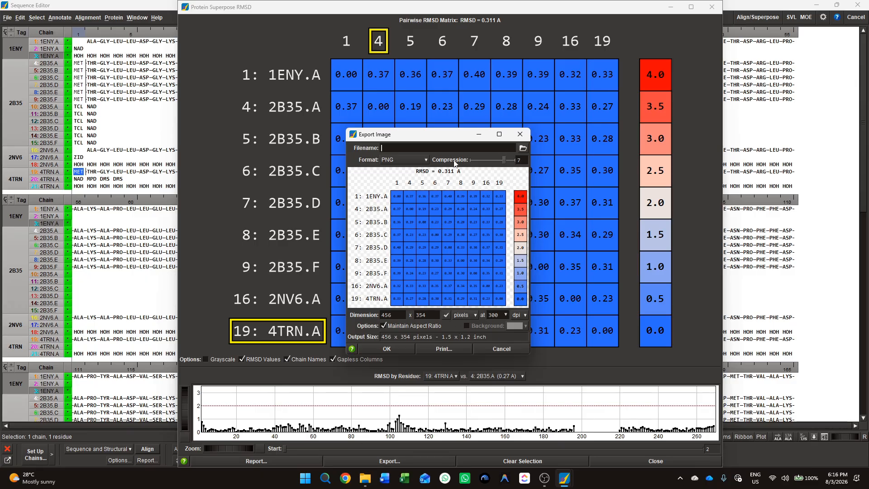
{"action": "left_click", "coordinate": [417, 159]}
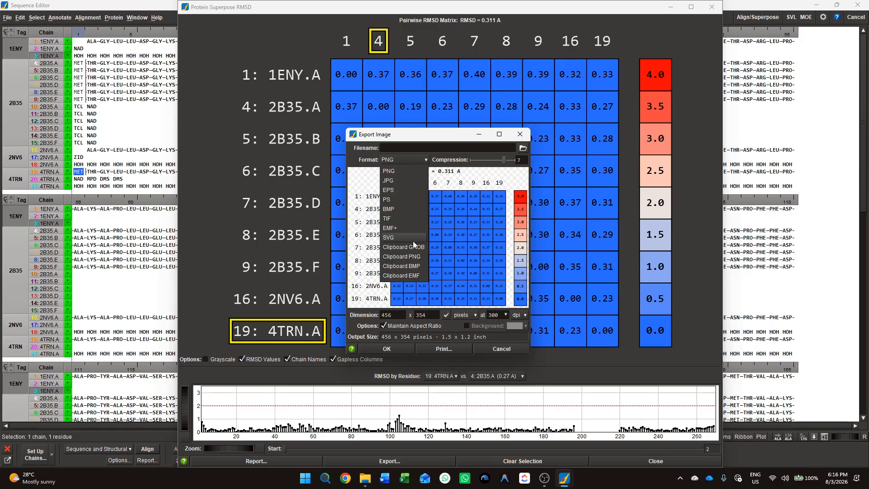
{"action": "left_click", "coordinate": [518, 135]}
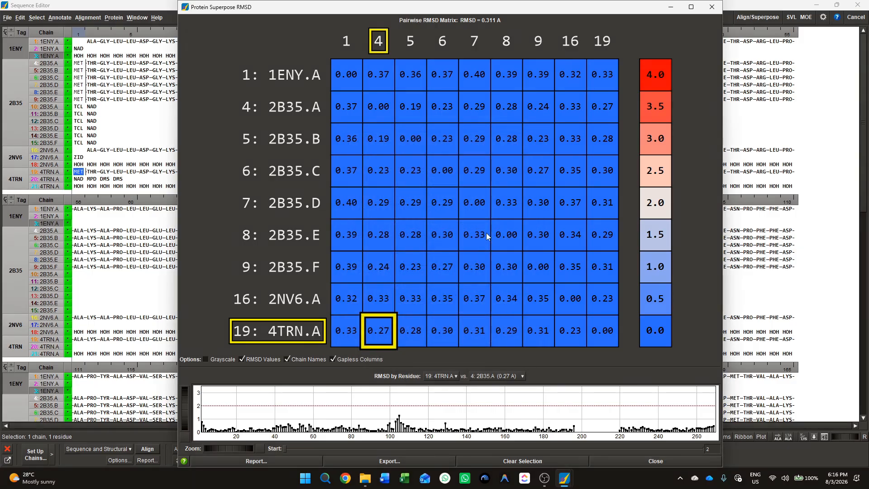